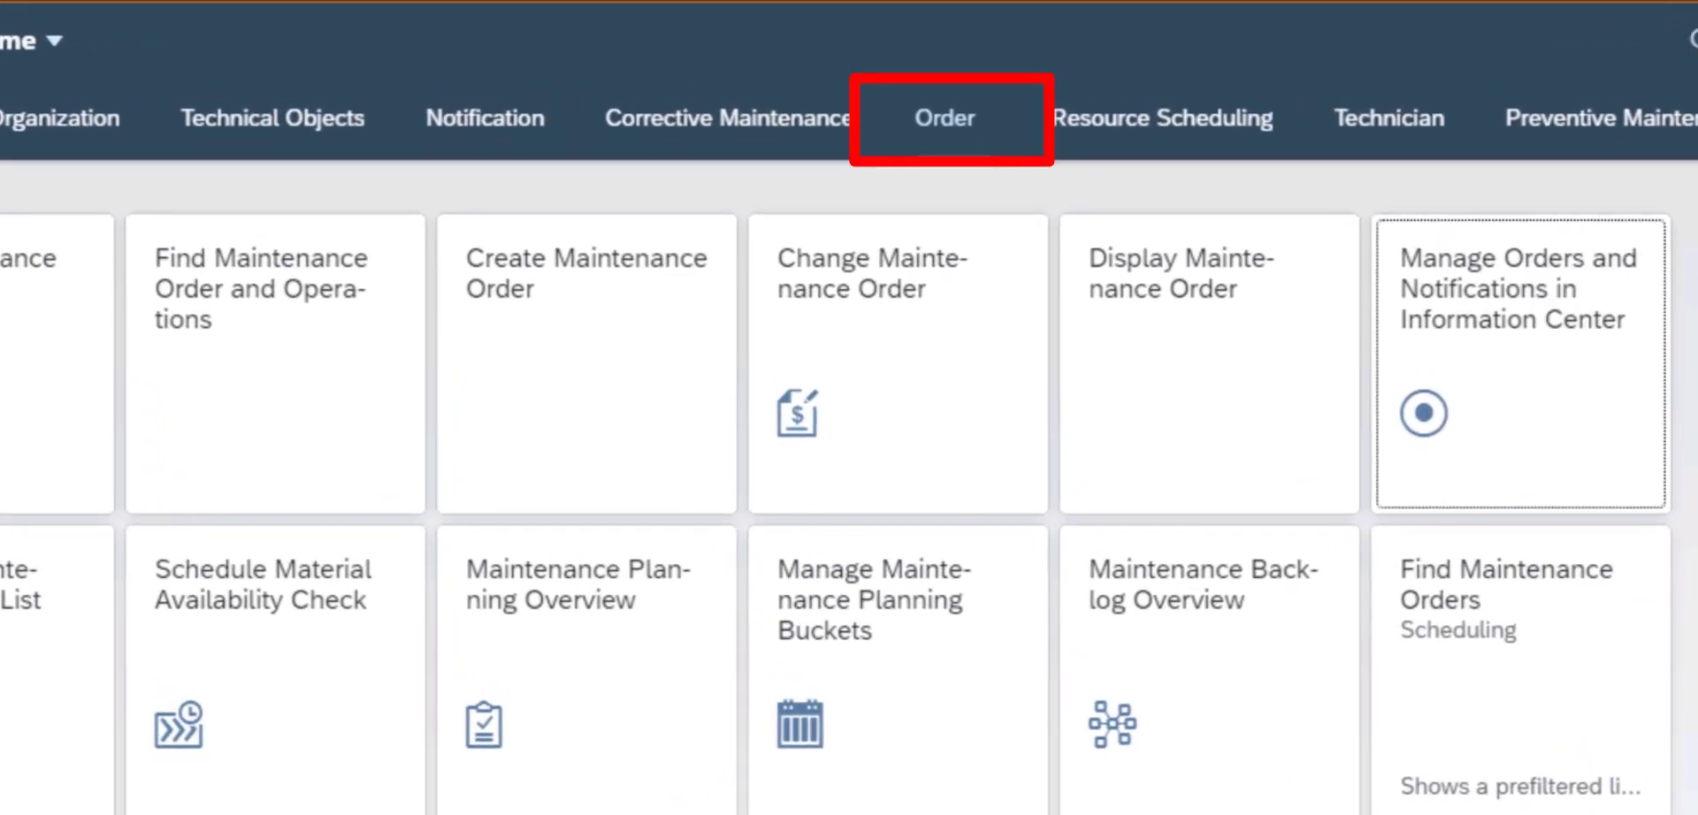
Switch the launchpad to the Order group of apps
click(944, 129)
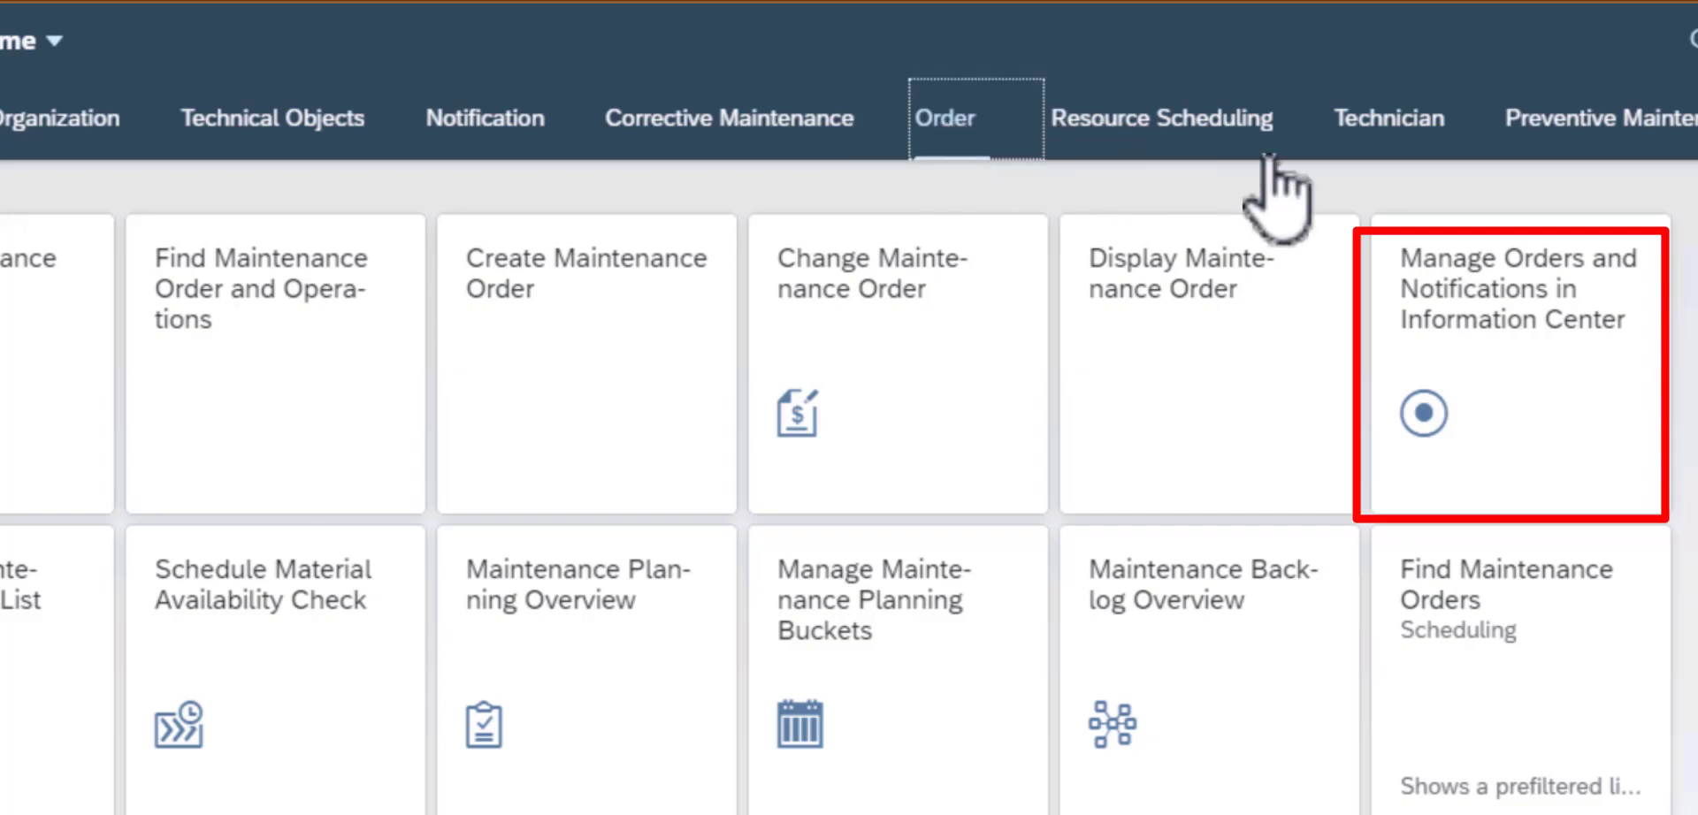
Open Manage Orders and Notifications in Information Center and review its Search and Lists sections
click(1514, 261)
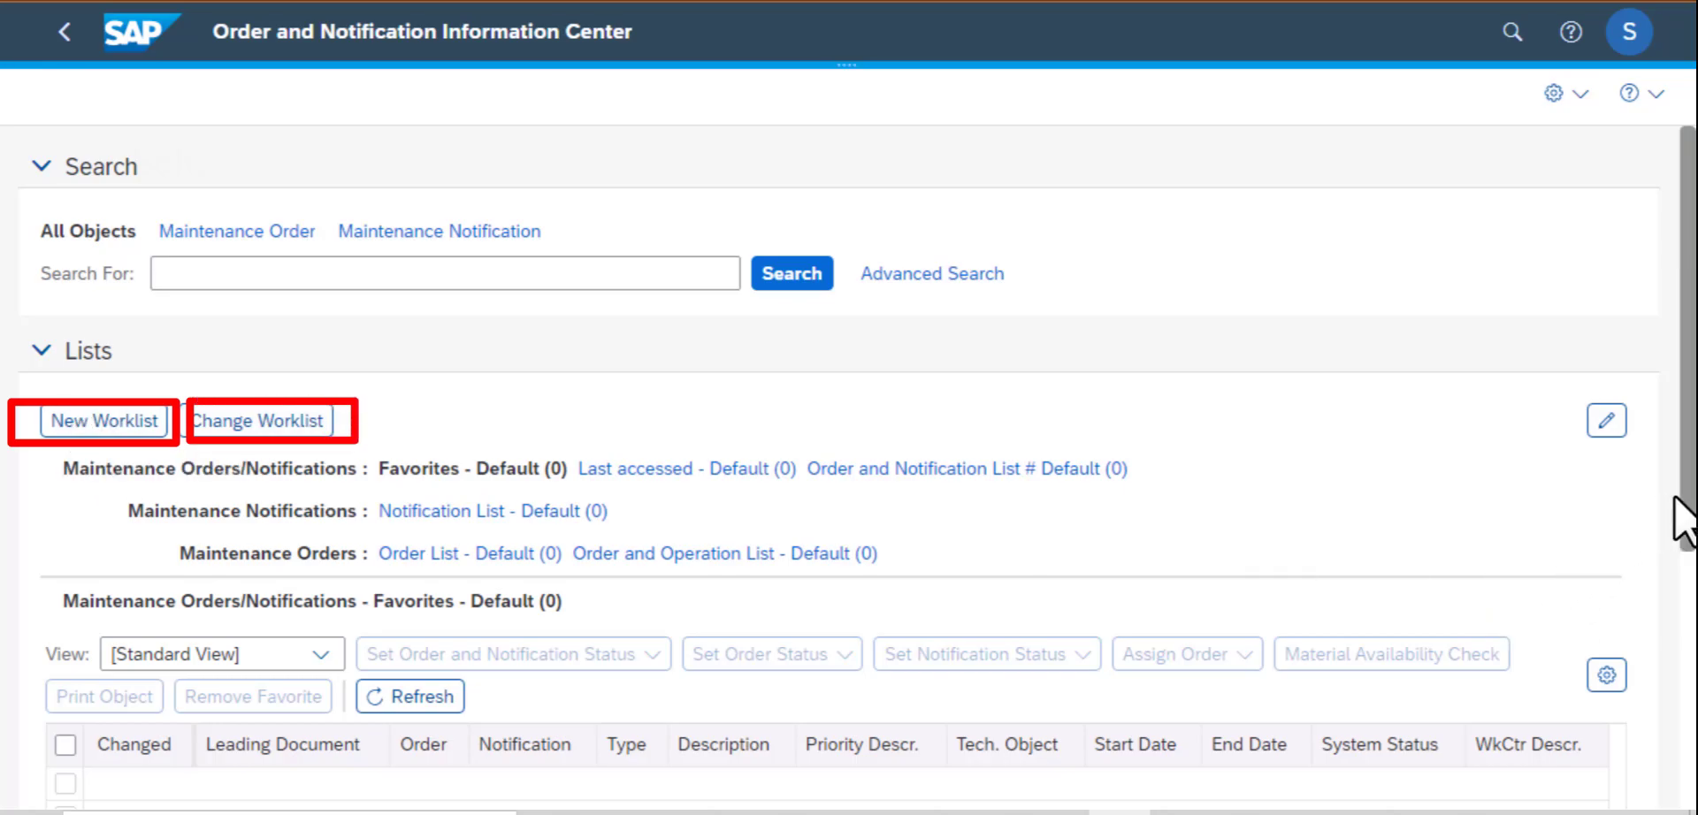
drag(1689, 535, 1689, 632)
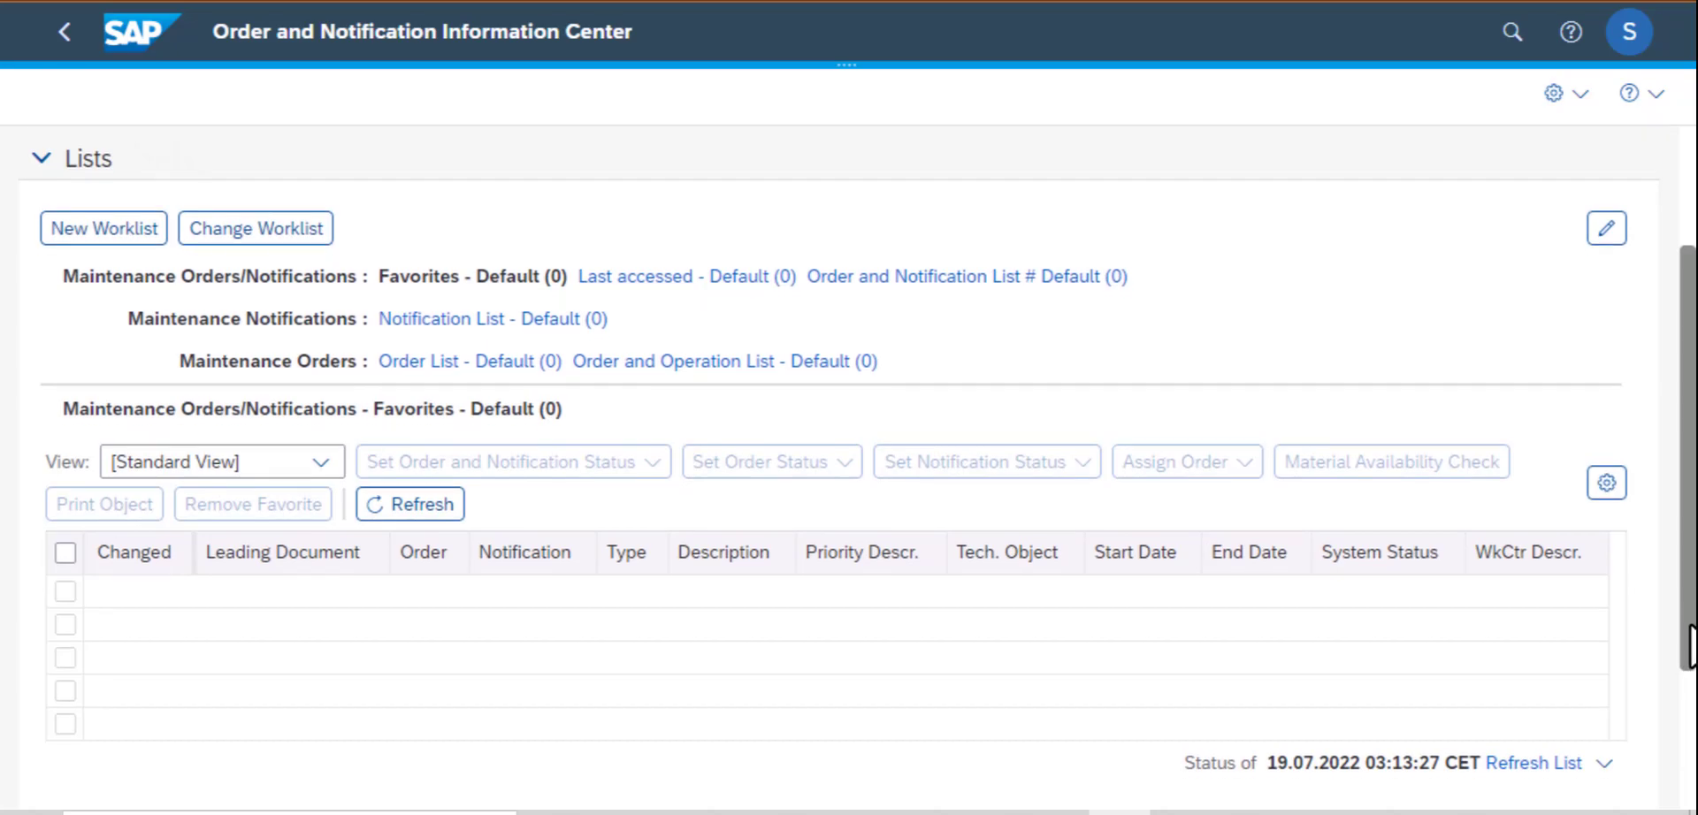
drag(1689, 632, 1685, 575)
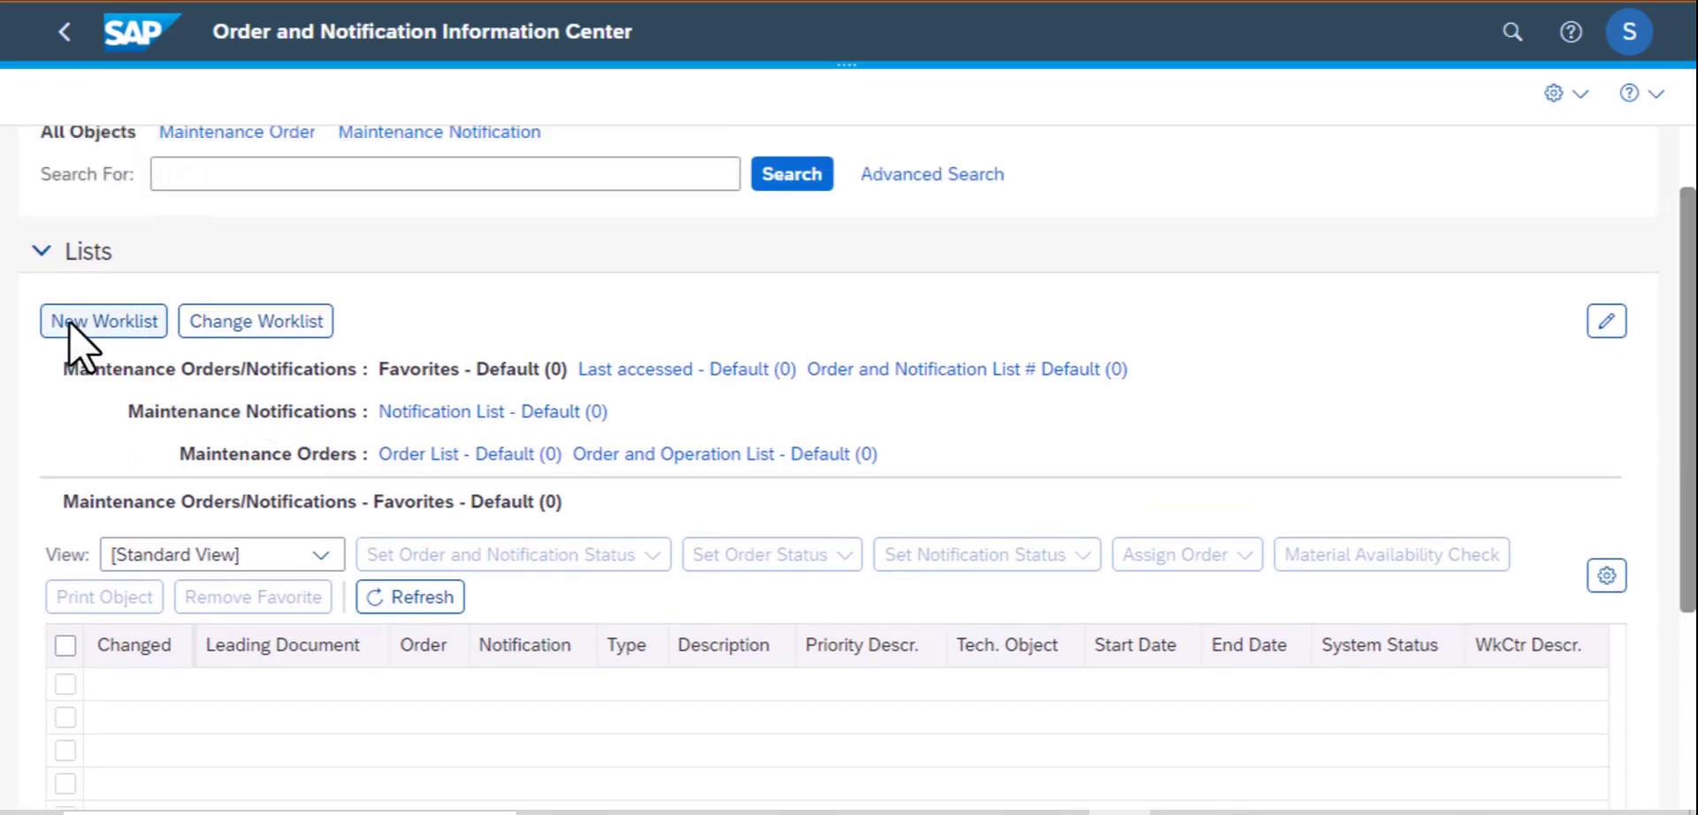
Start a New Worklist with object type Orders and advance to Maintain Criteria
click(73, 323)
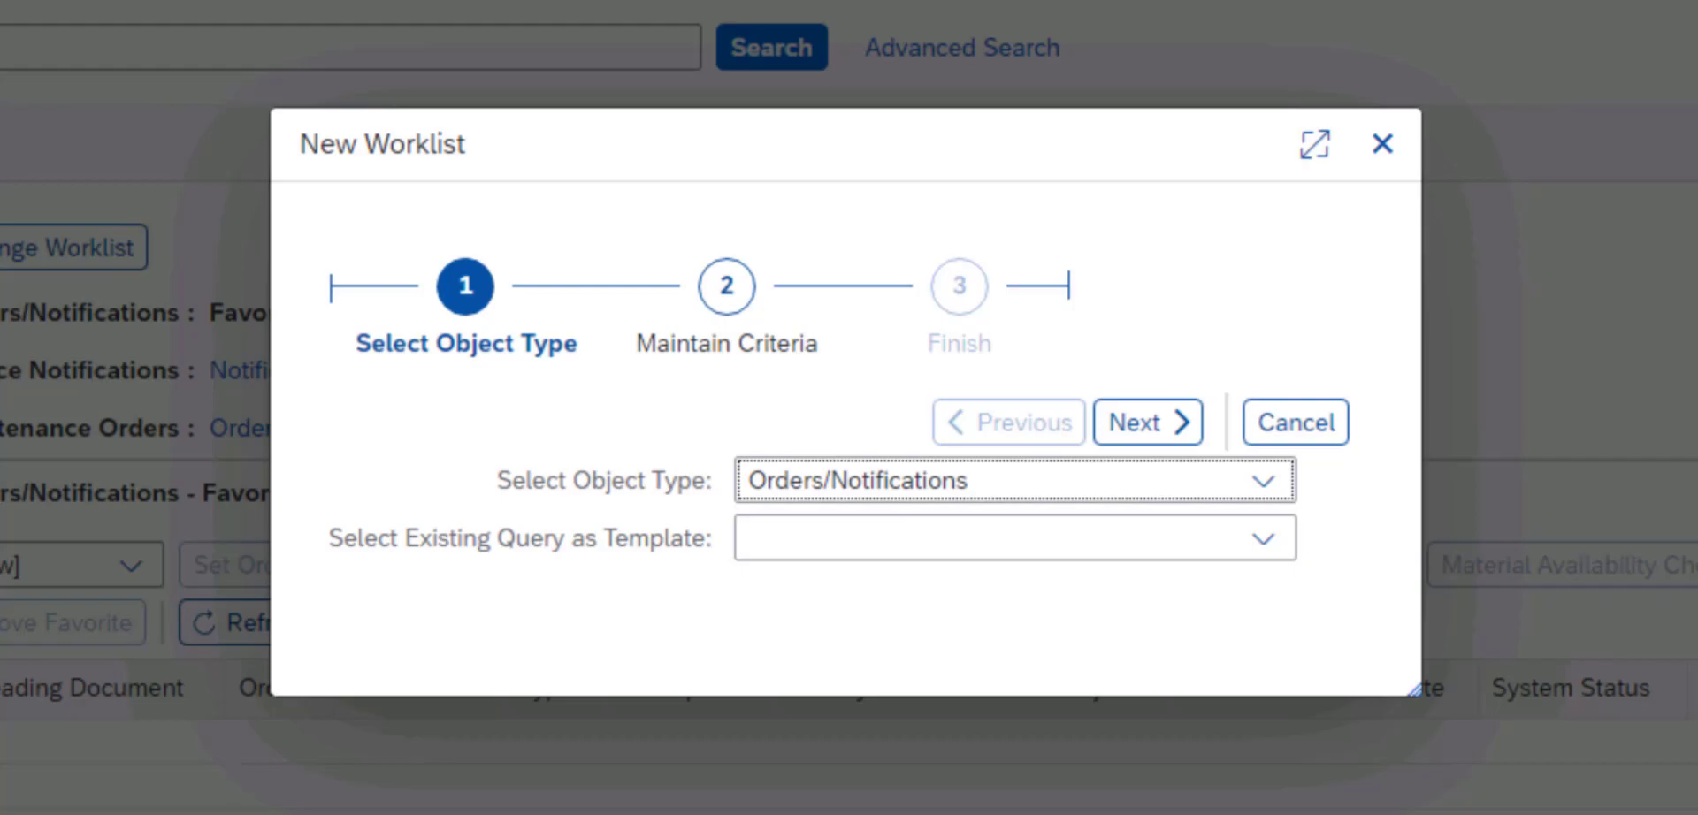
click(1264, 482)
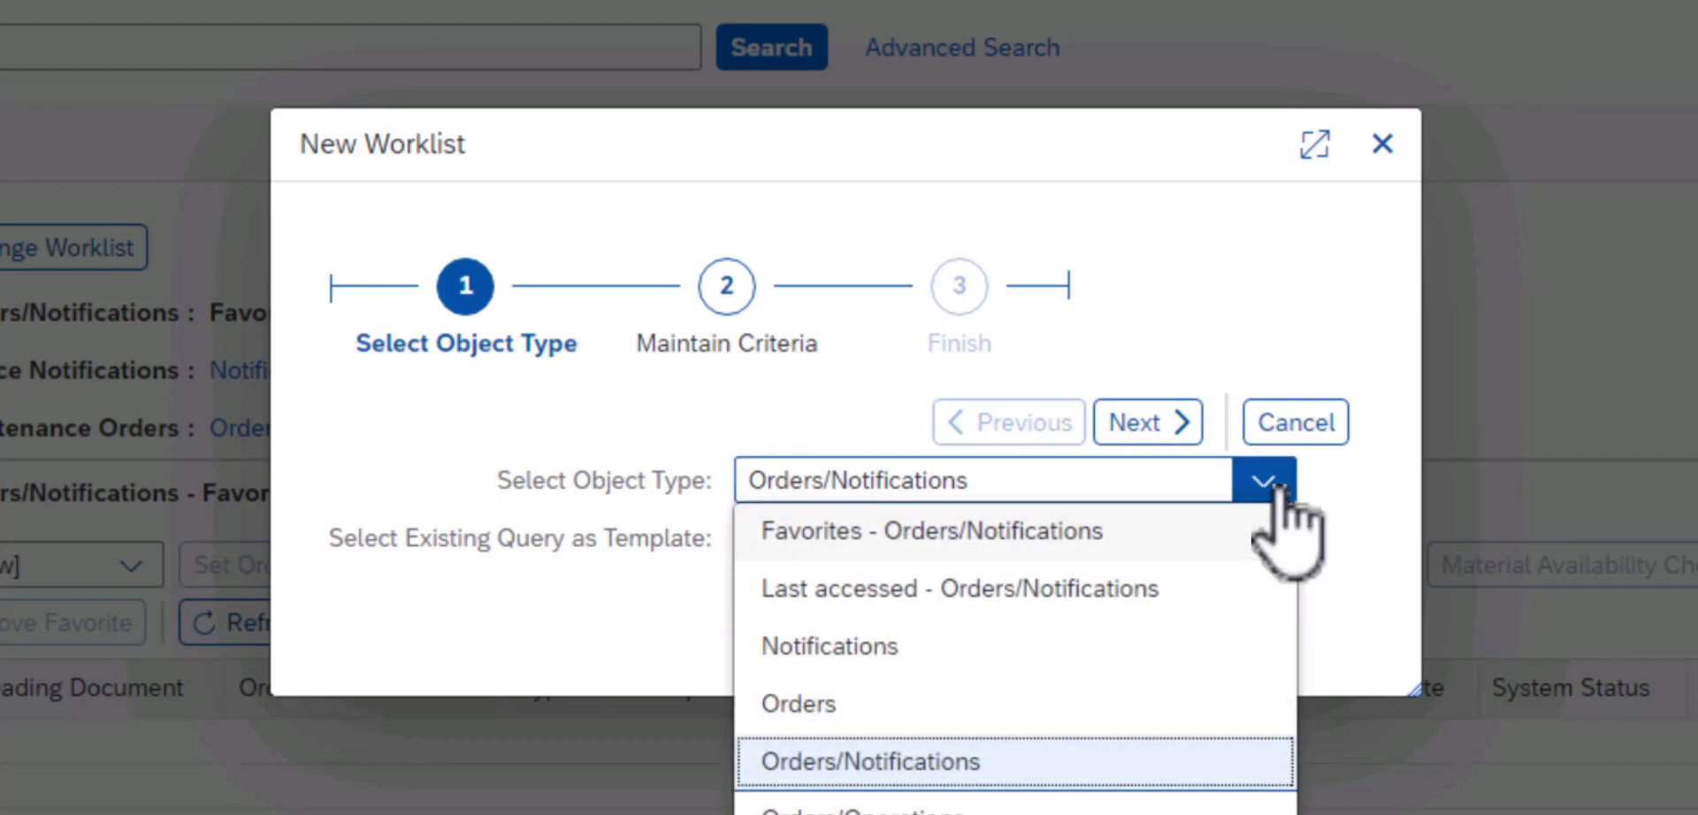
click(807, 703)
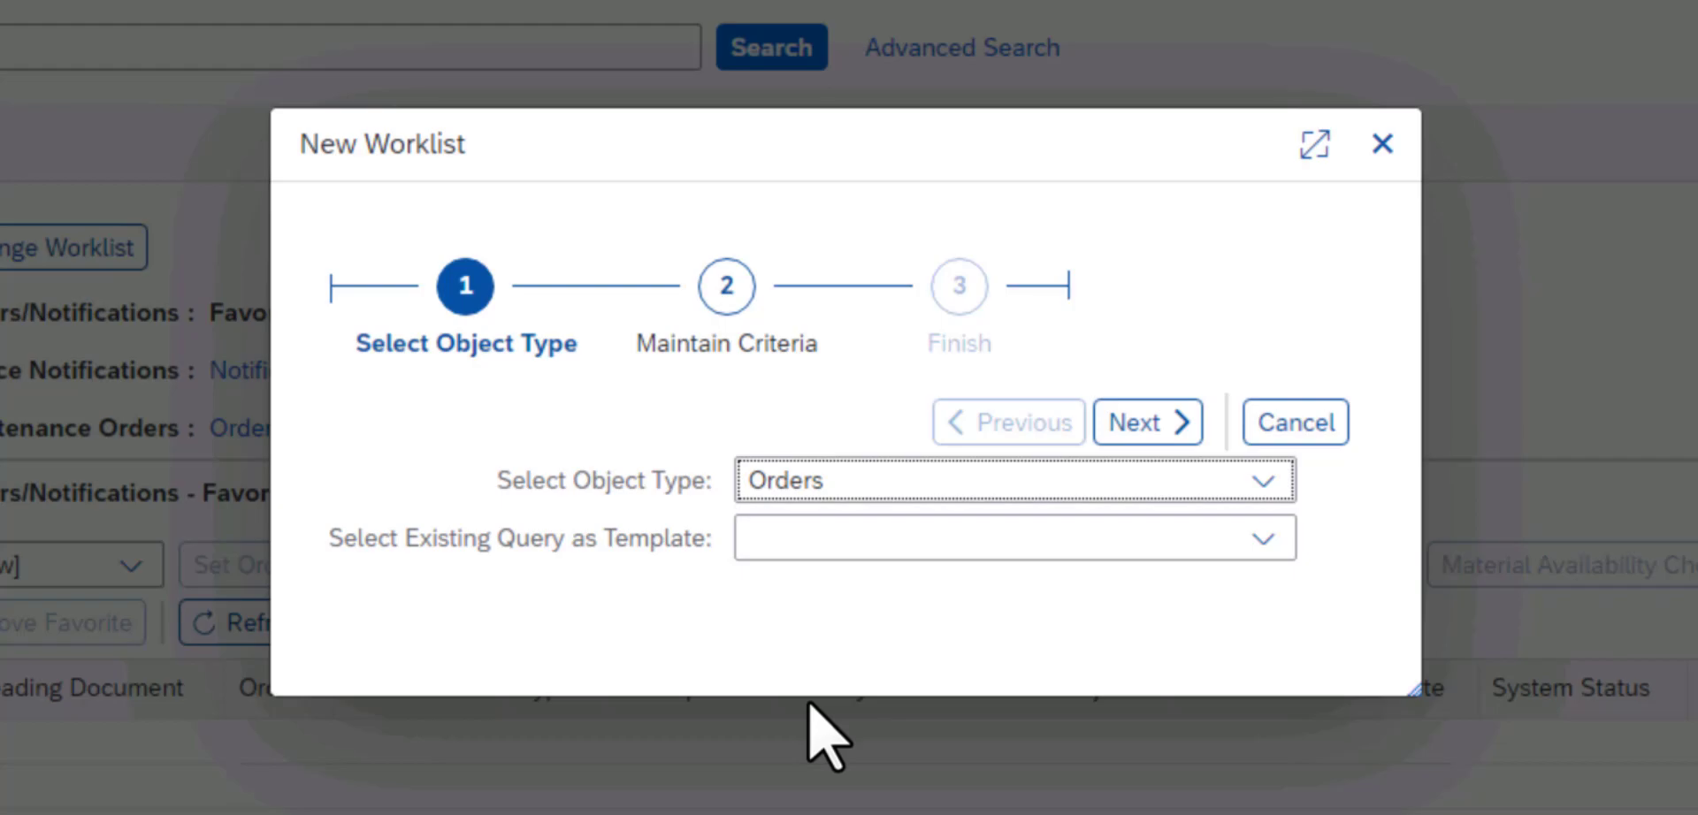
click(1065, 451)
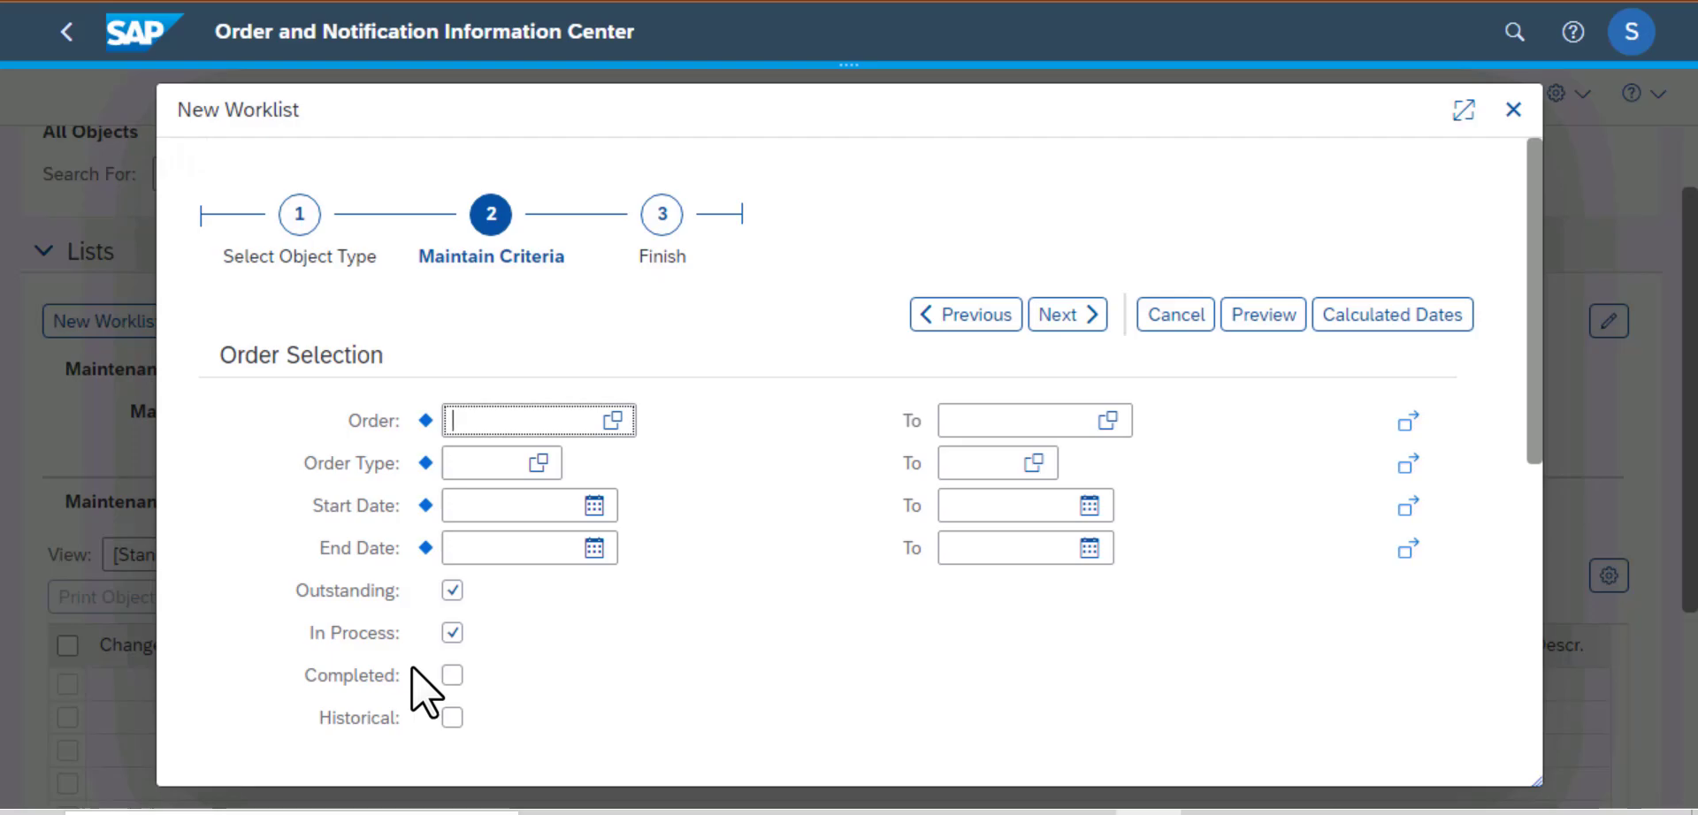
Check the Outstanding, In Process and Completed statuses, leaving Historical unchecked
click(453, 591)
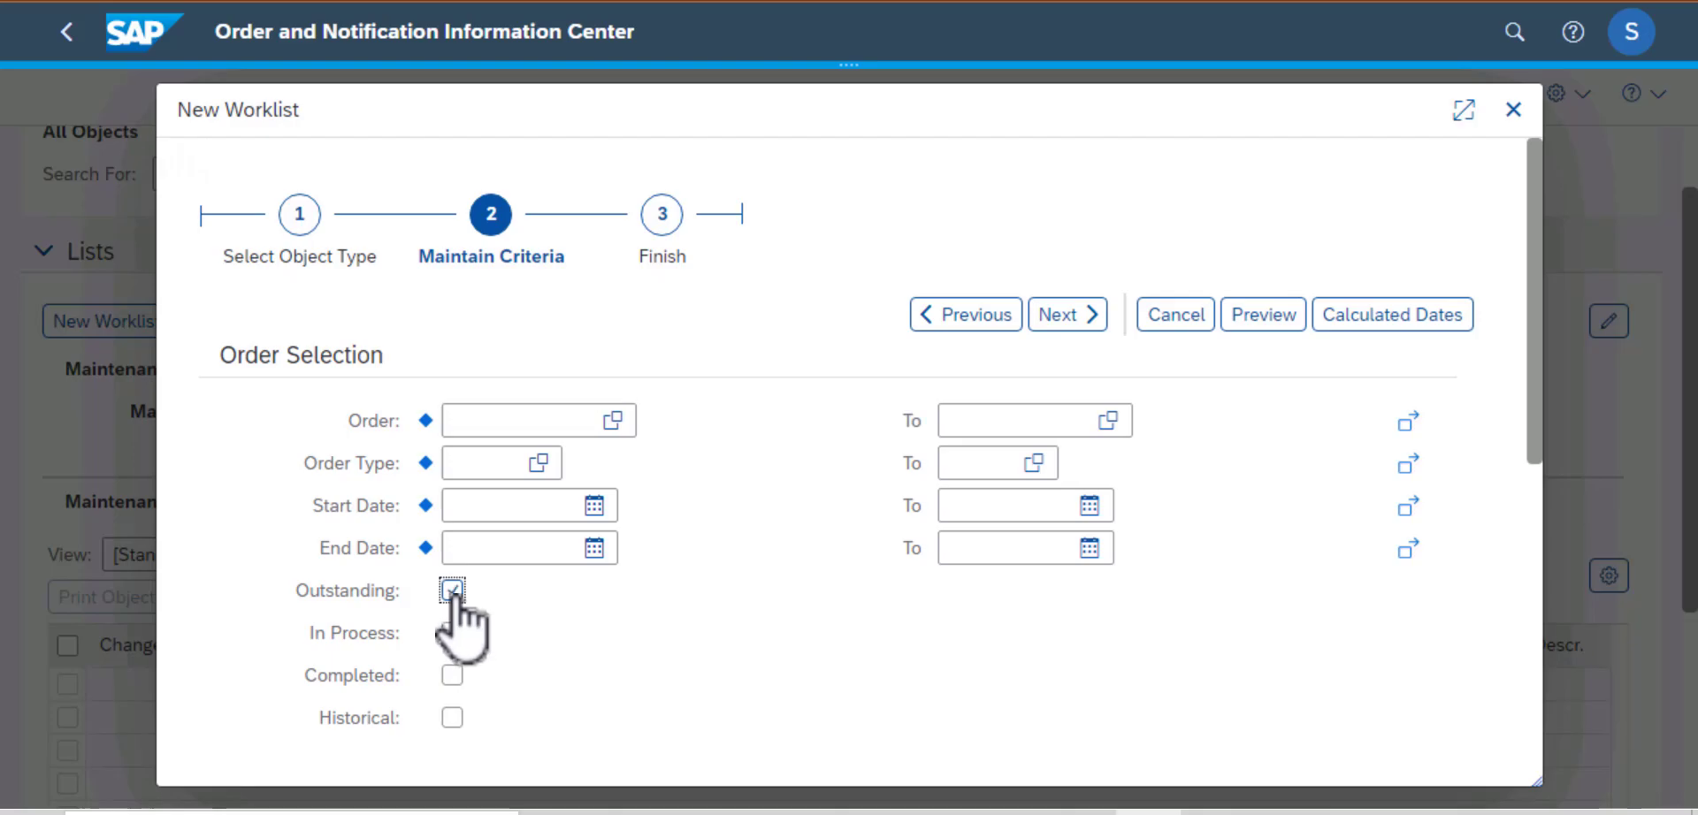
click(453, 591)
click(451, 634)
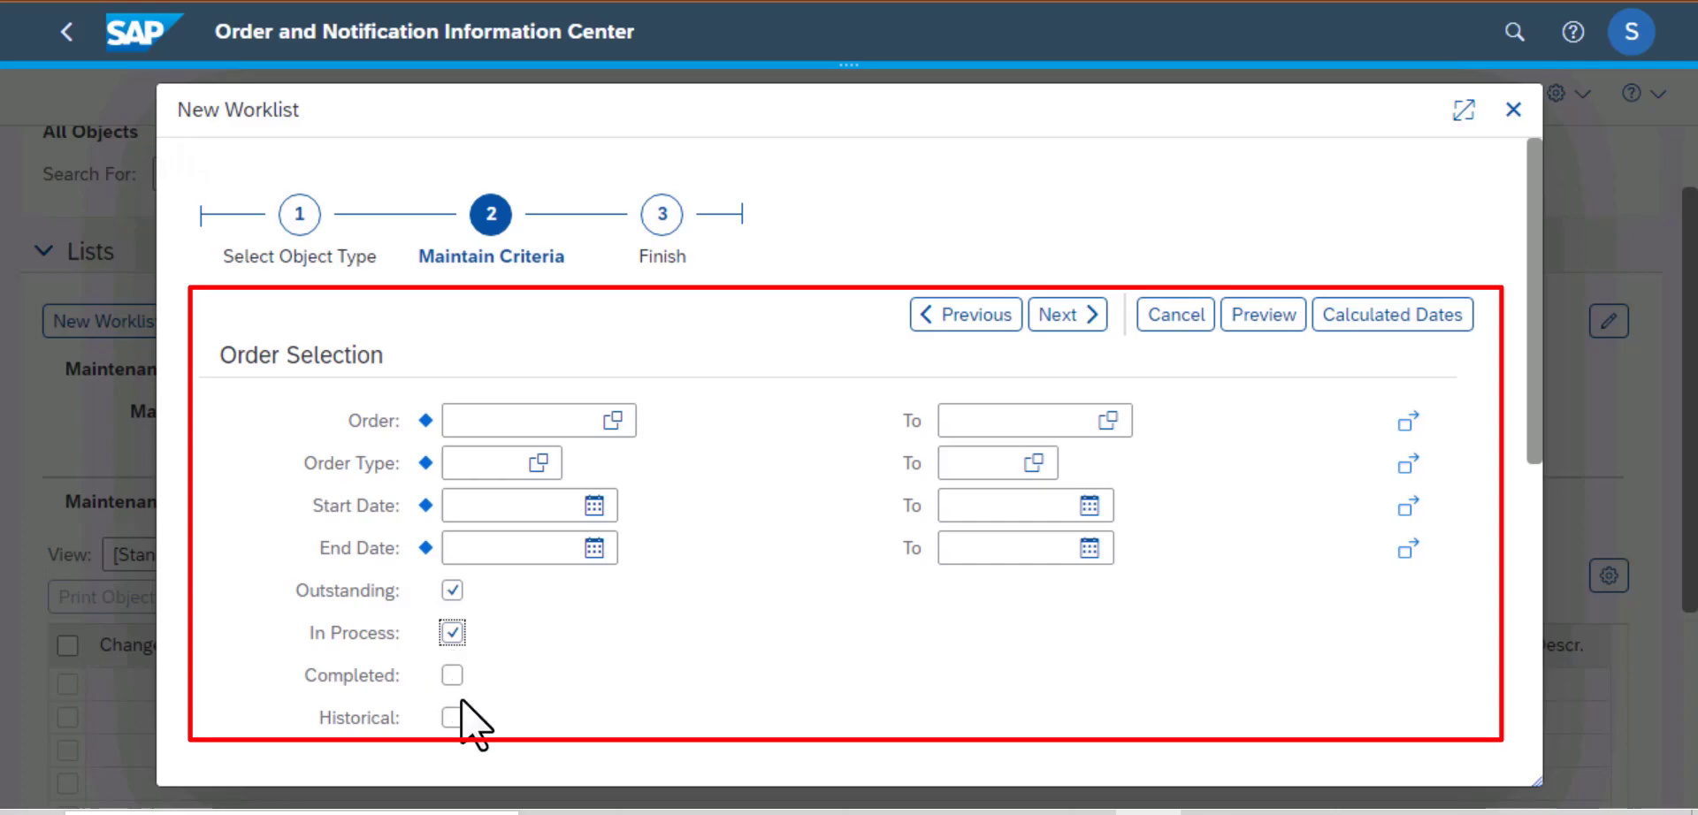
click(452, 676)
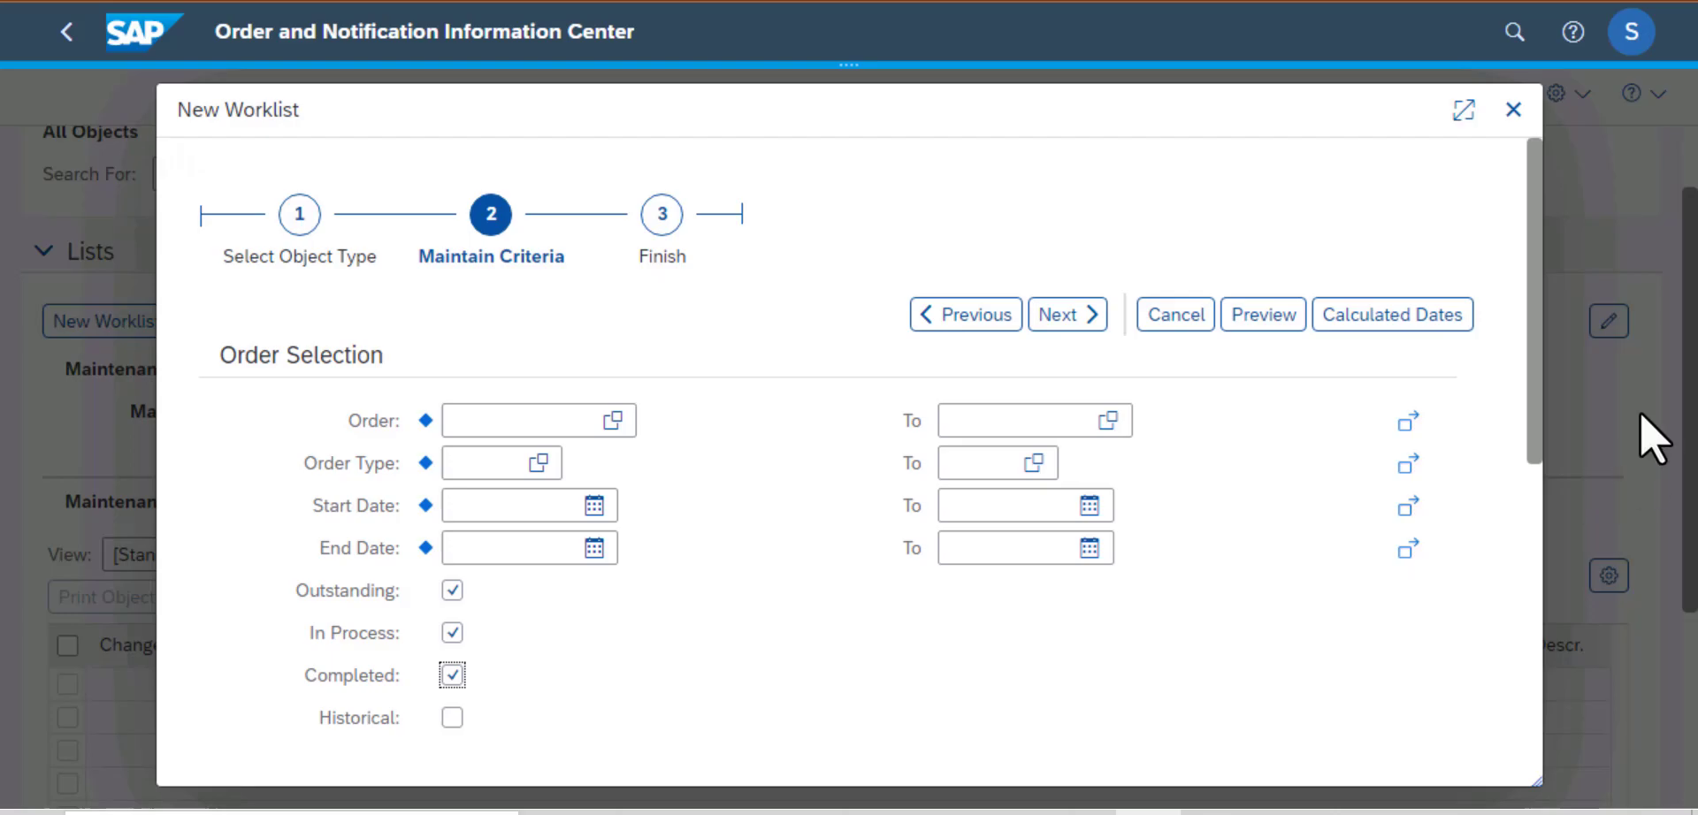
Enter P16 in the Maint. Planner Group criteria field
drag(1536, 403, 1554, 542)
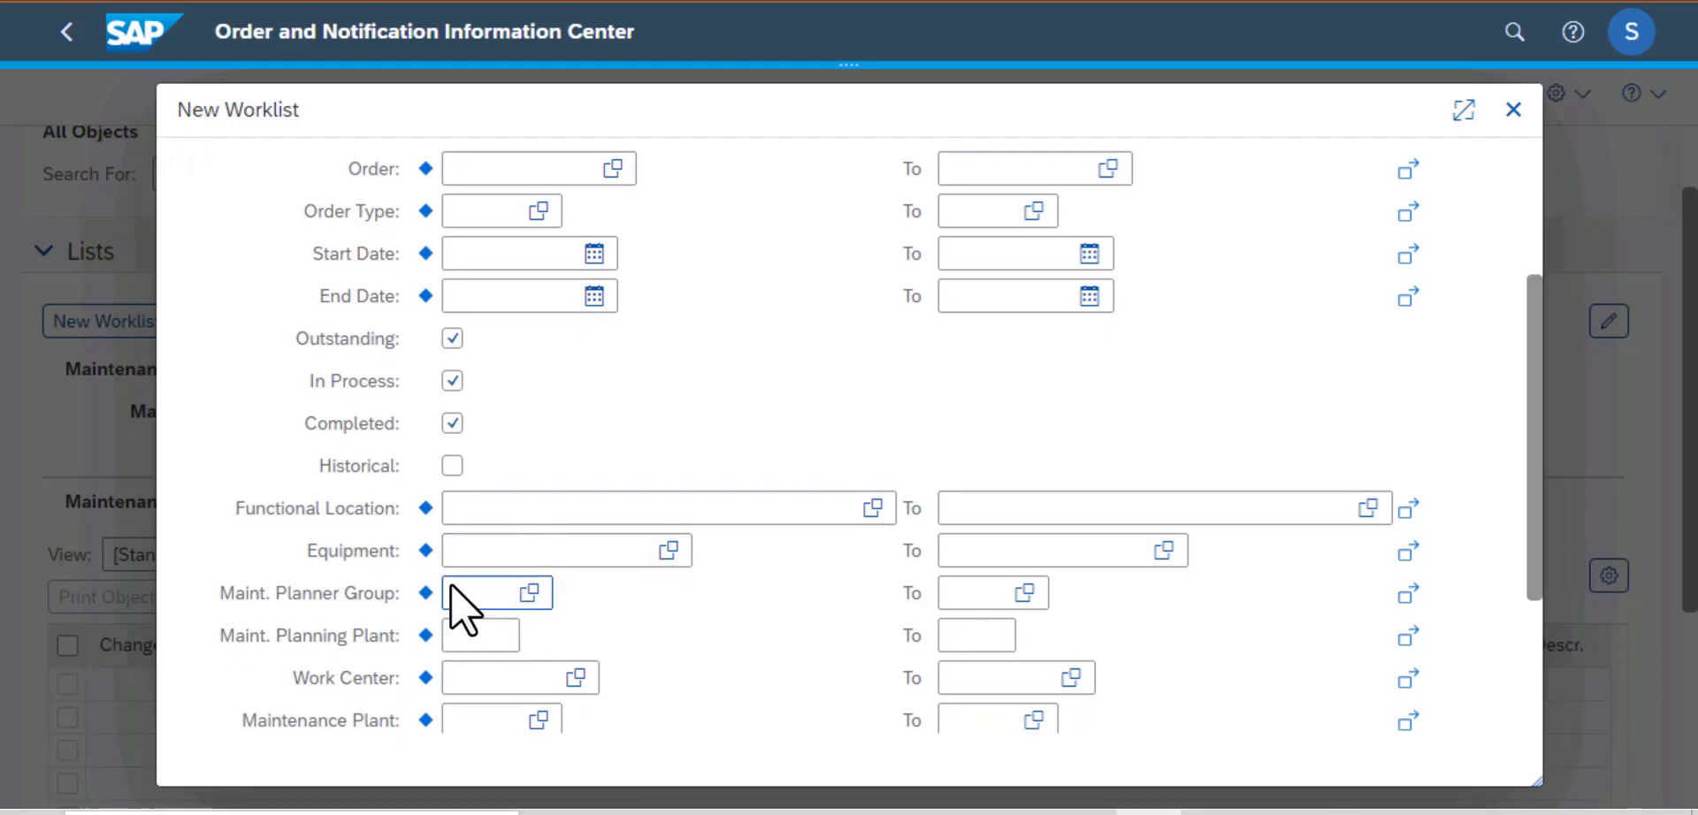
click(478, 596)
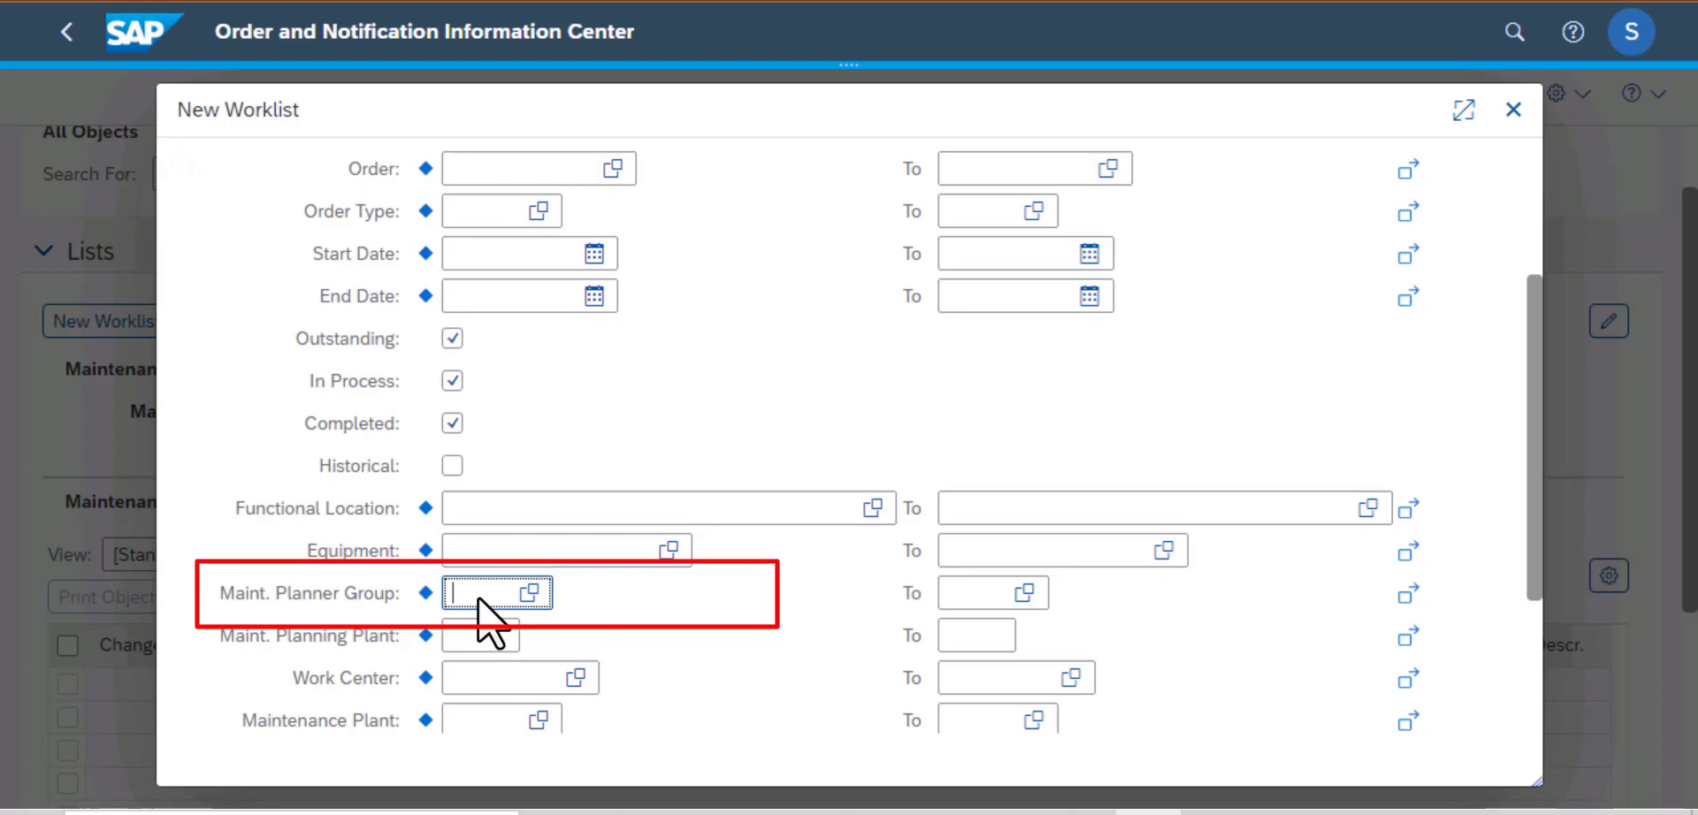
text(P16)
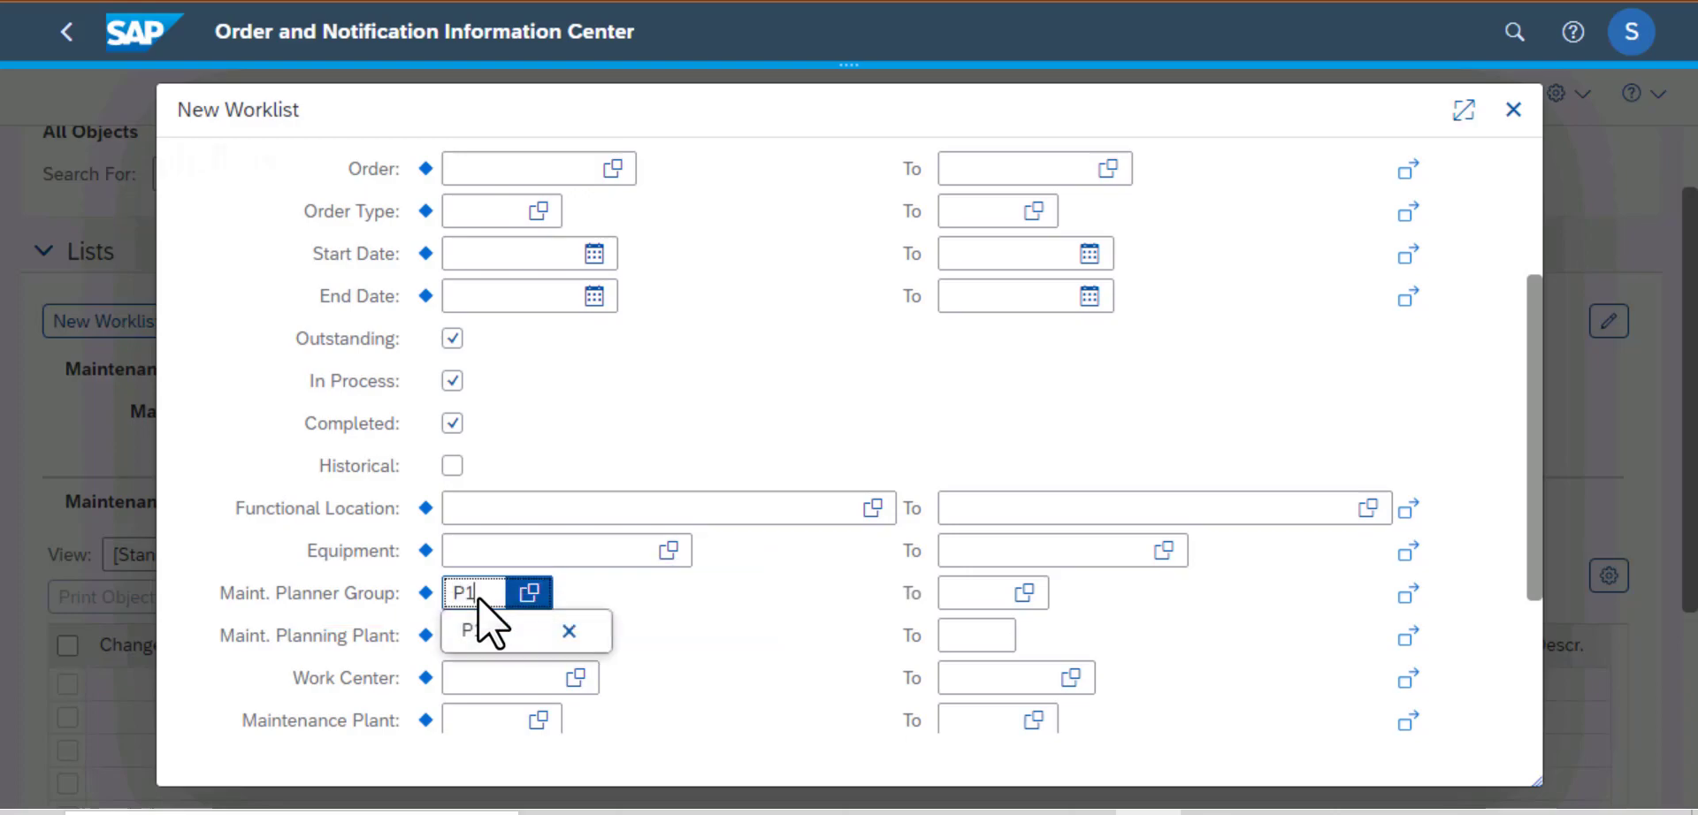
click(486, 632)
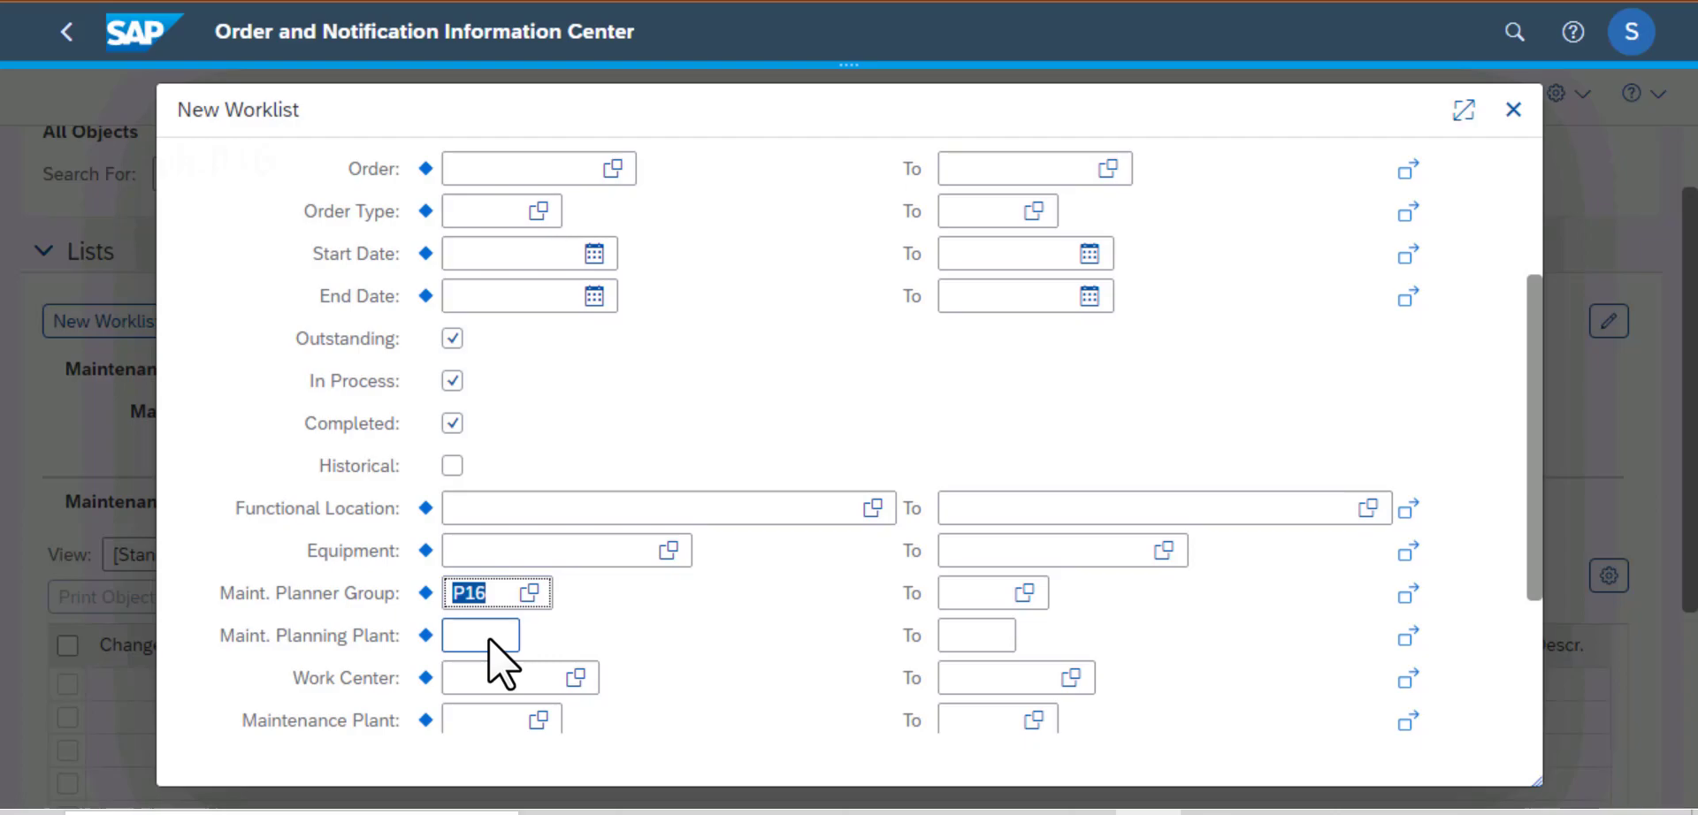
drag(1538, 492, 1543, 735)
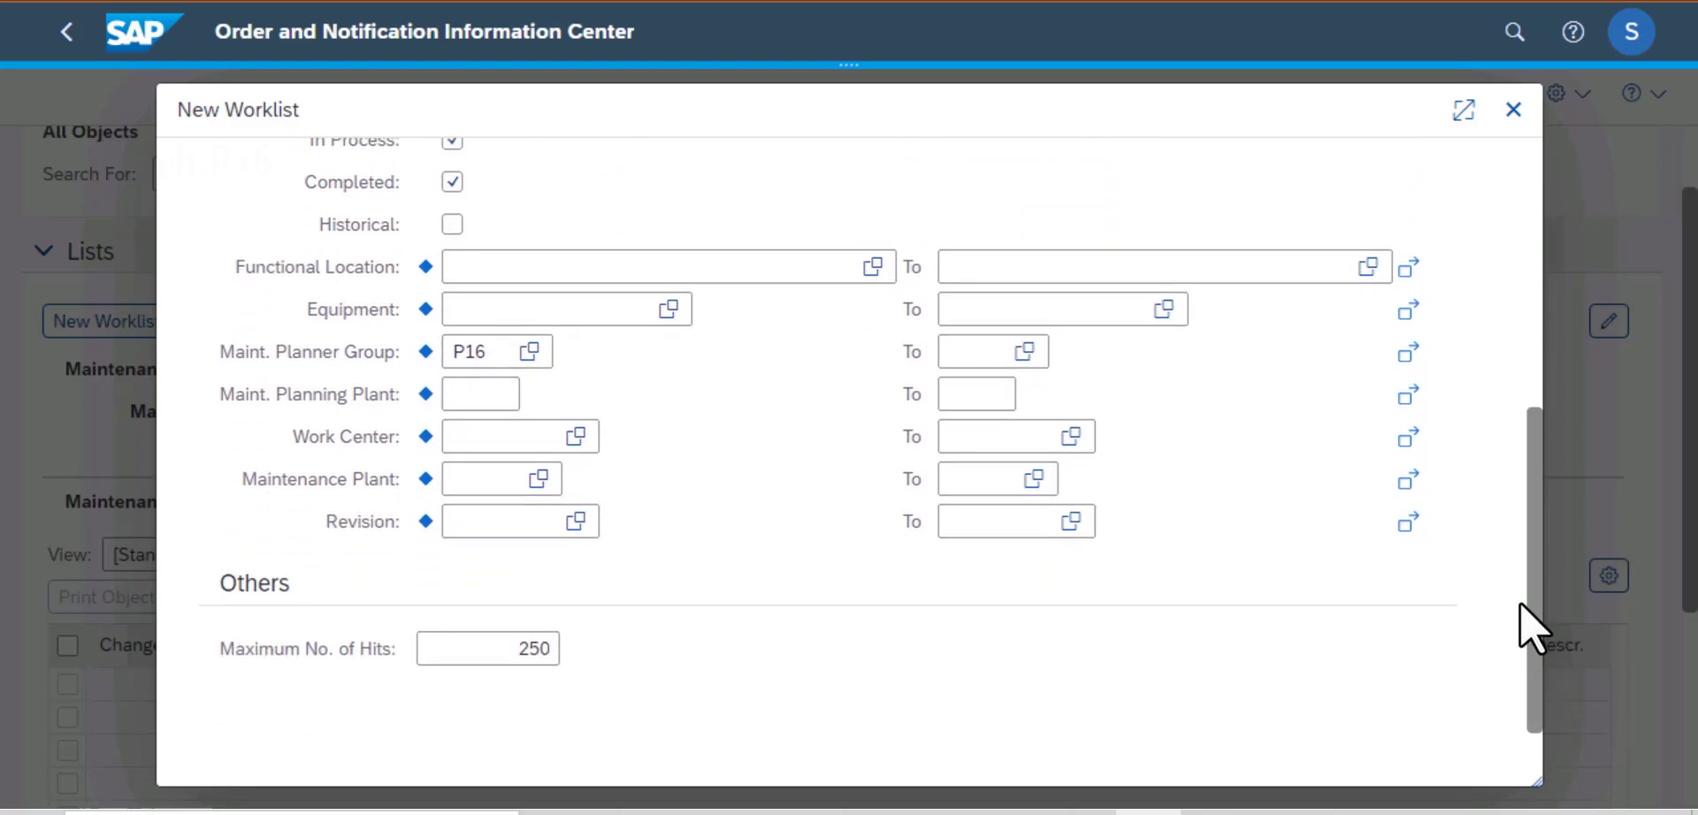
scroll(1516, 566, up, 5)
scroll(1515, 398, up, 2)
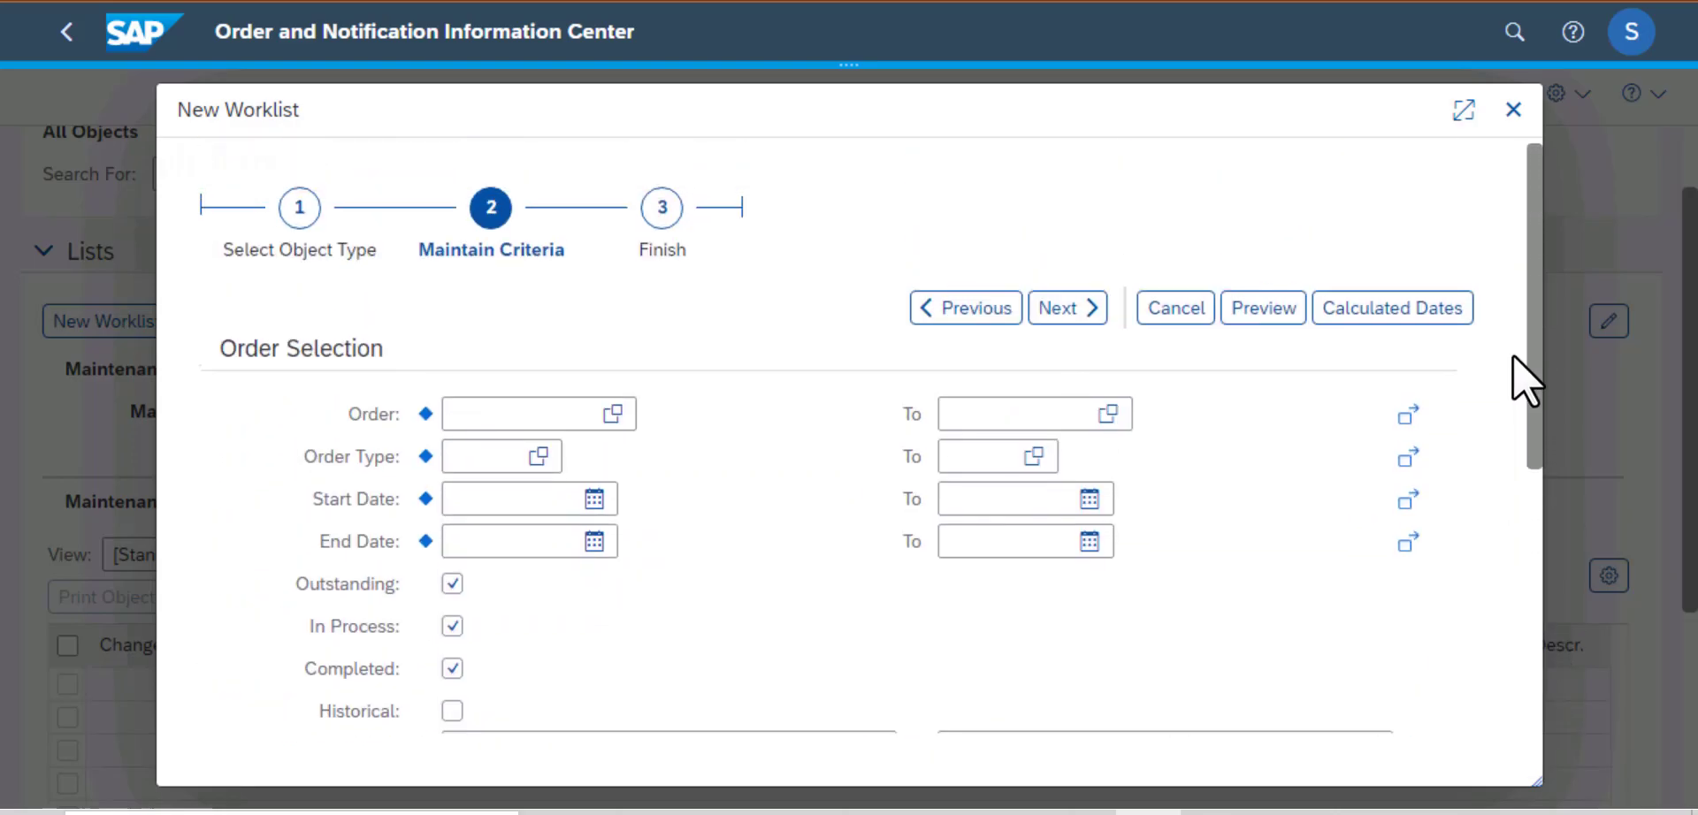
Enter Query Description 'My Orders', select category Maintenance Orders, and finish the wizard
click(1070, 309)
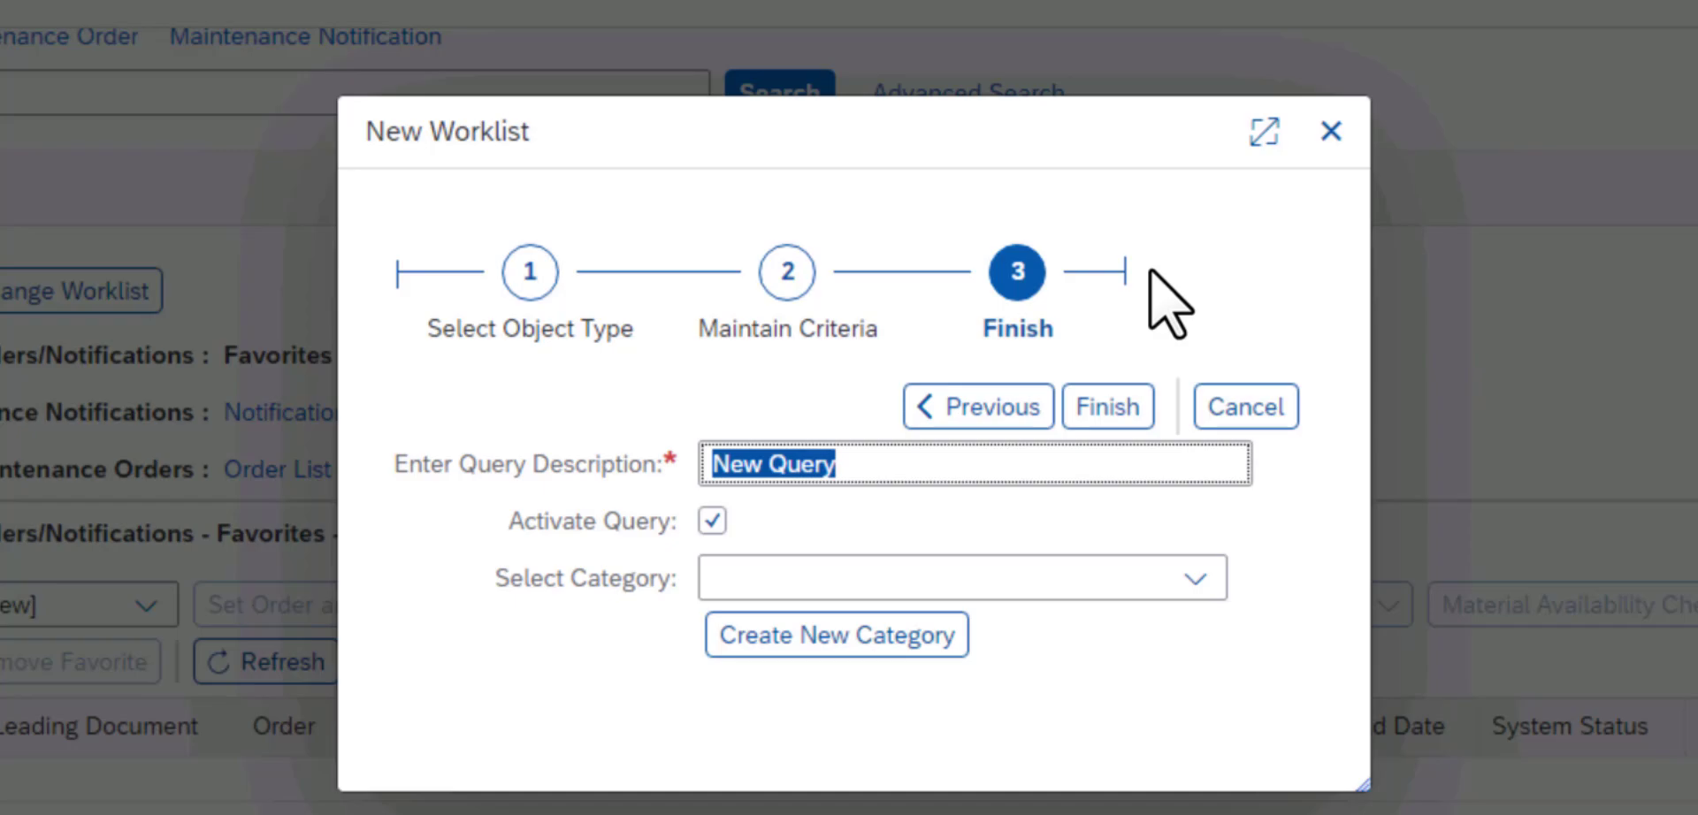
text(My)
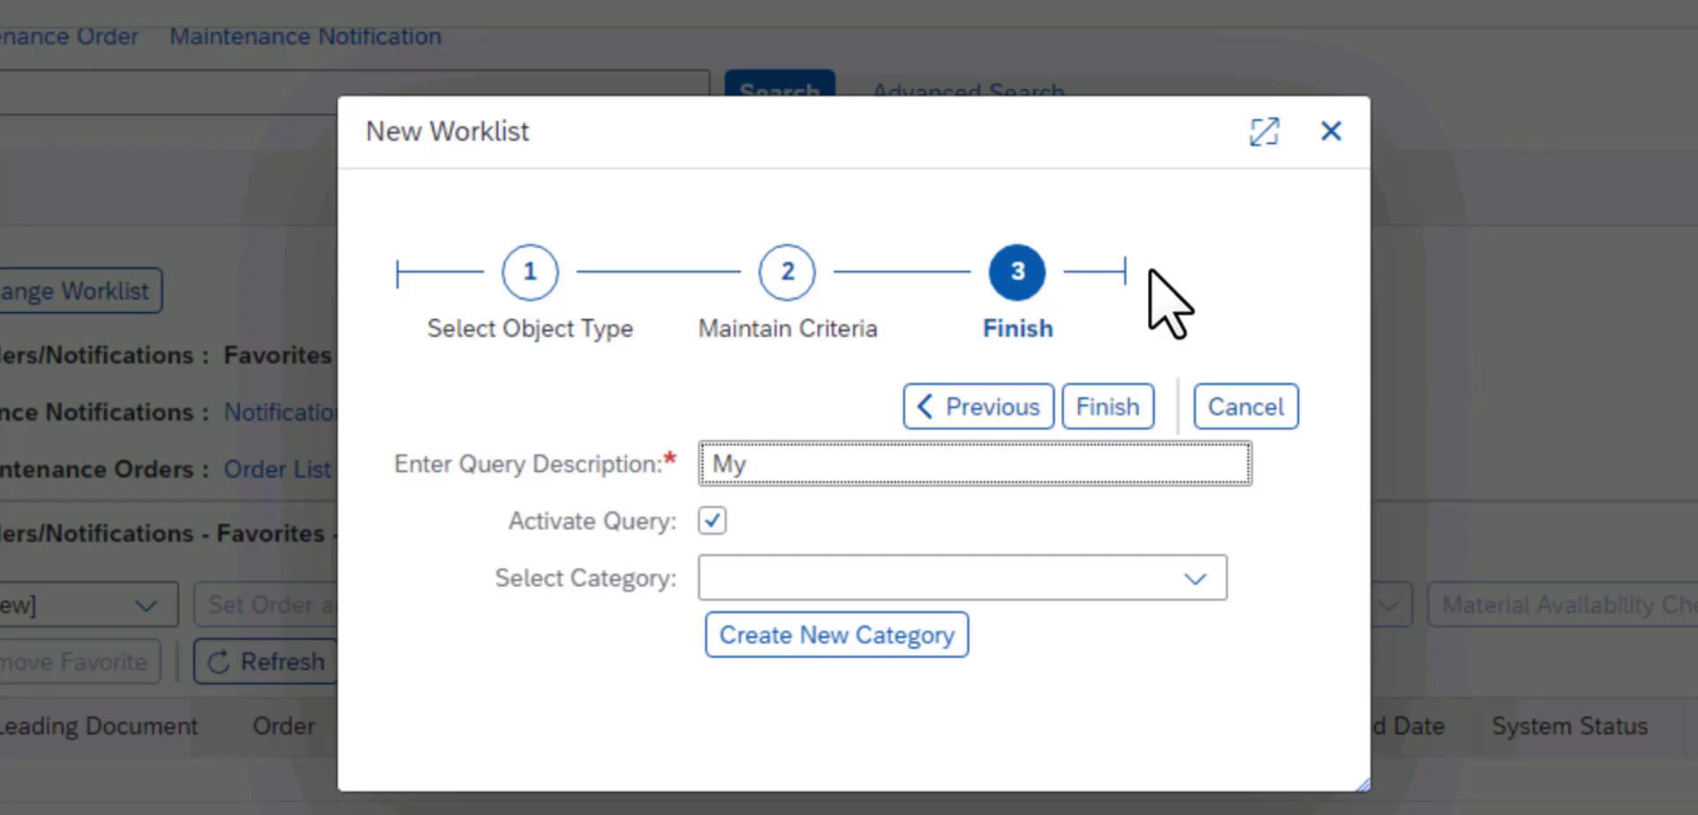
text( Order)
text(s)
click(1196, 579)
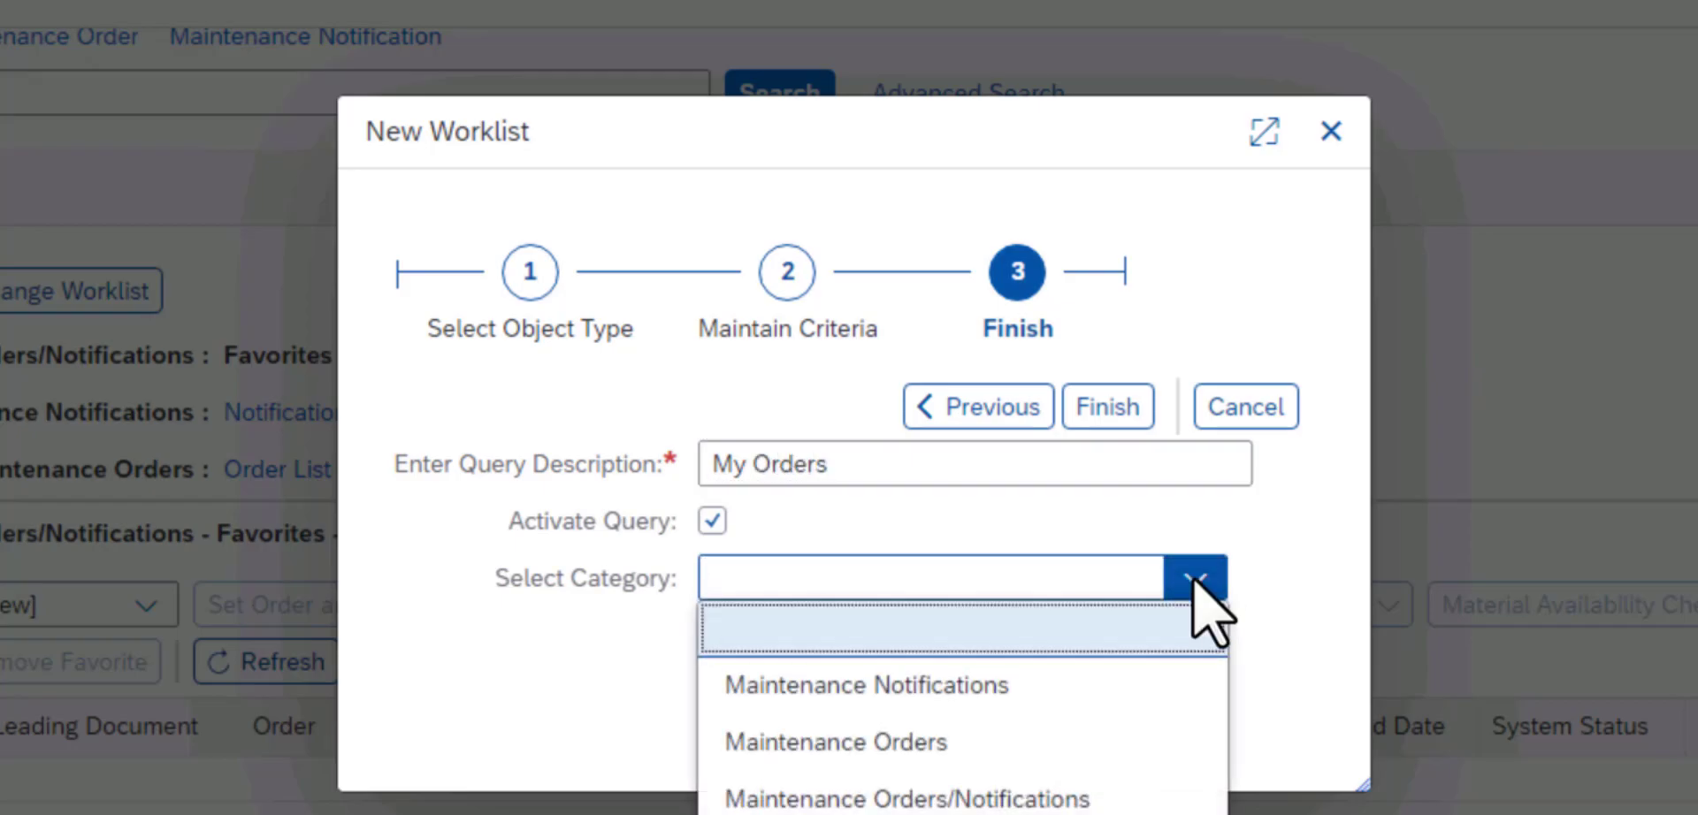
click(942, 743)
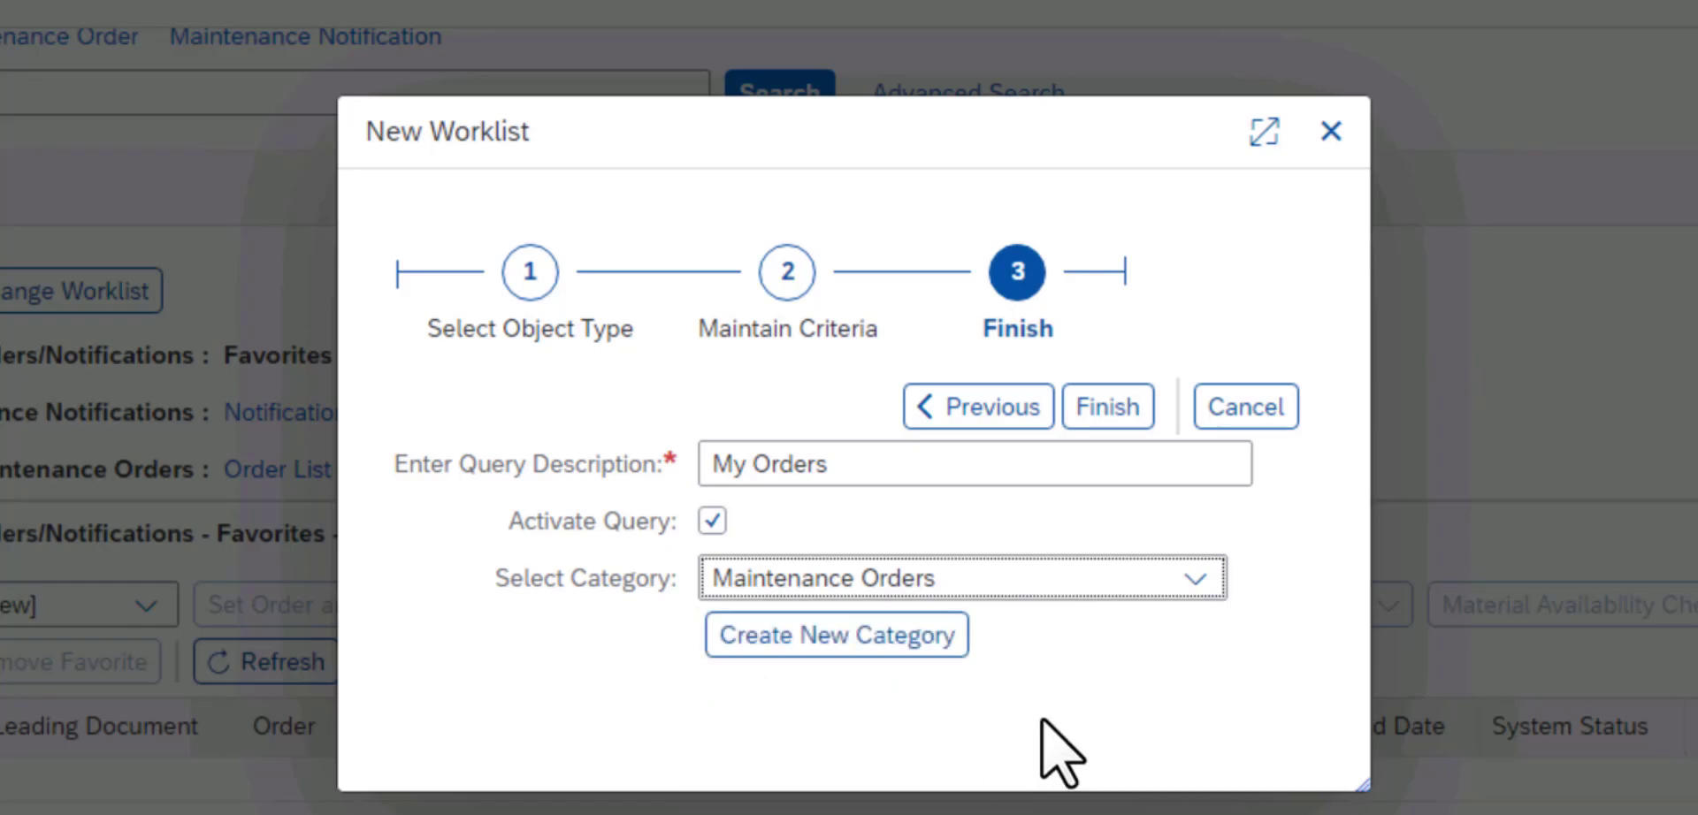
click(1105, 405)
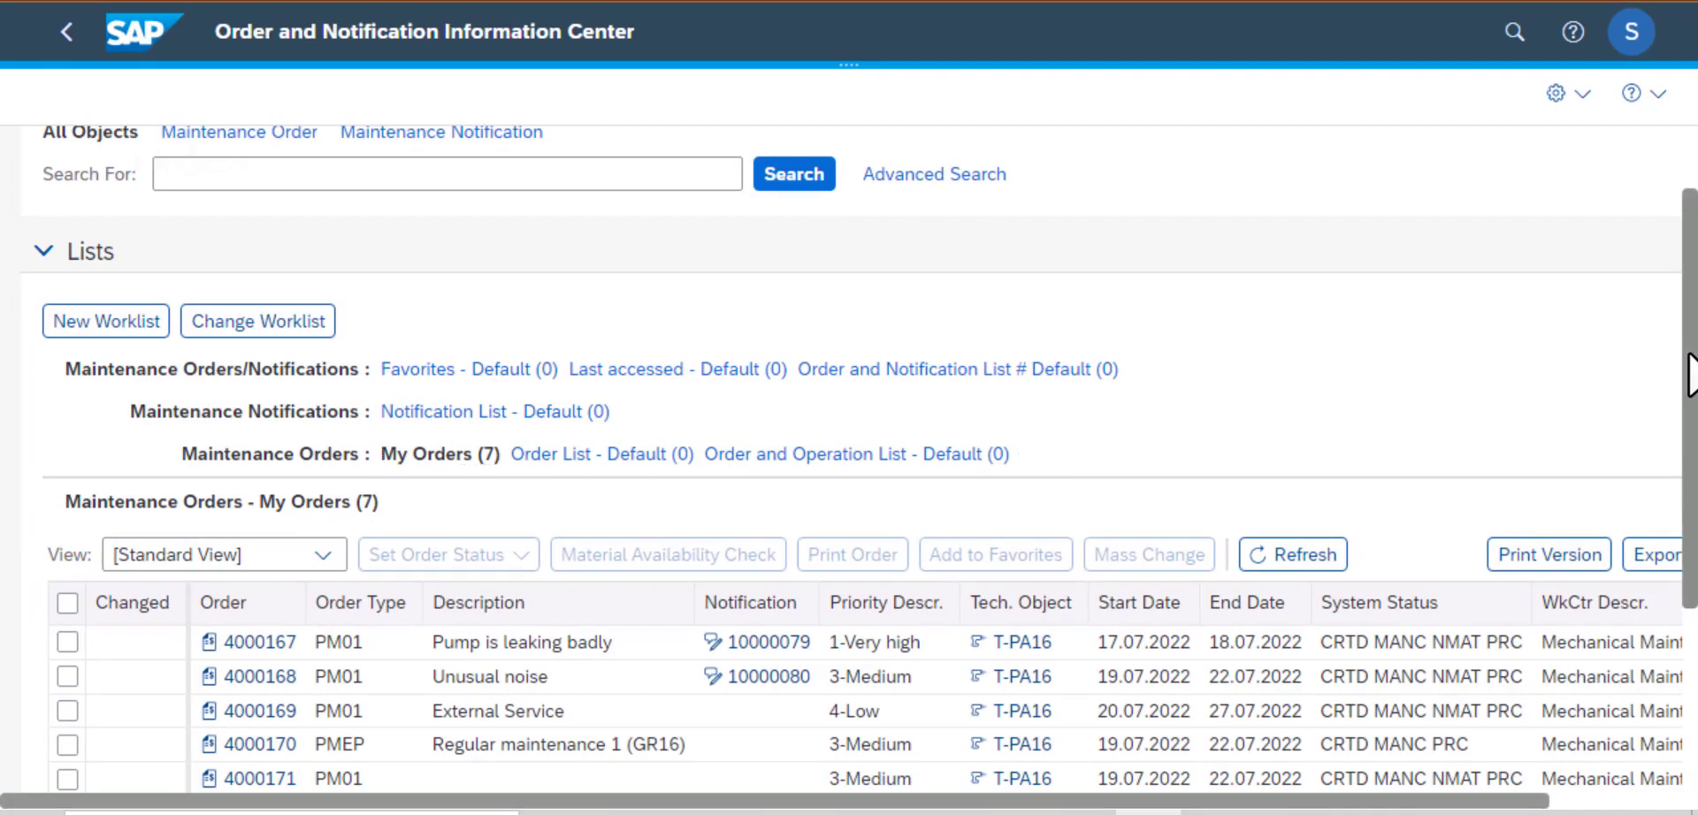
Scroll through the My Orders (7) list to review its seven orders
drag(1689, 362, 1693, 451)
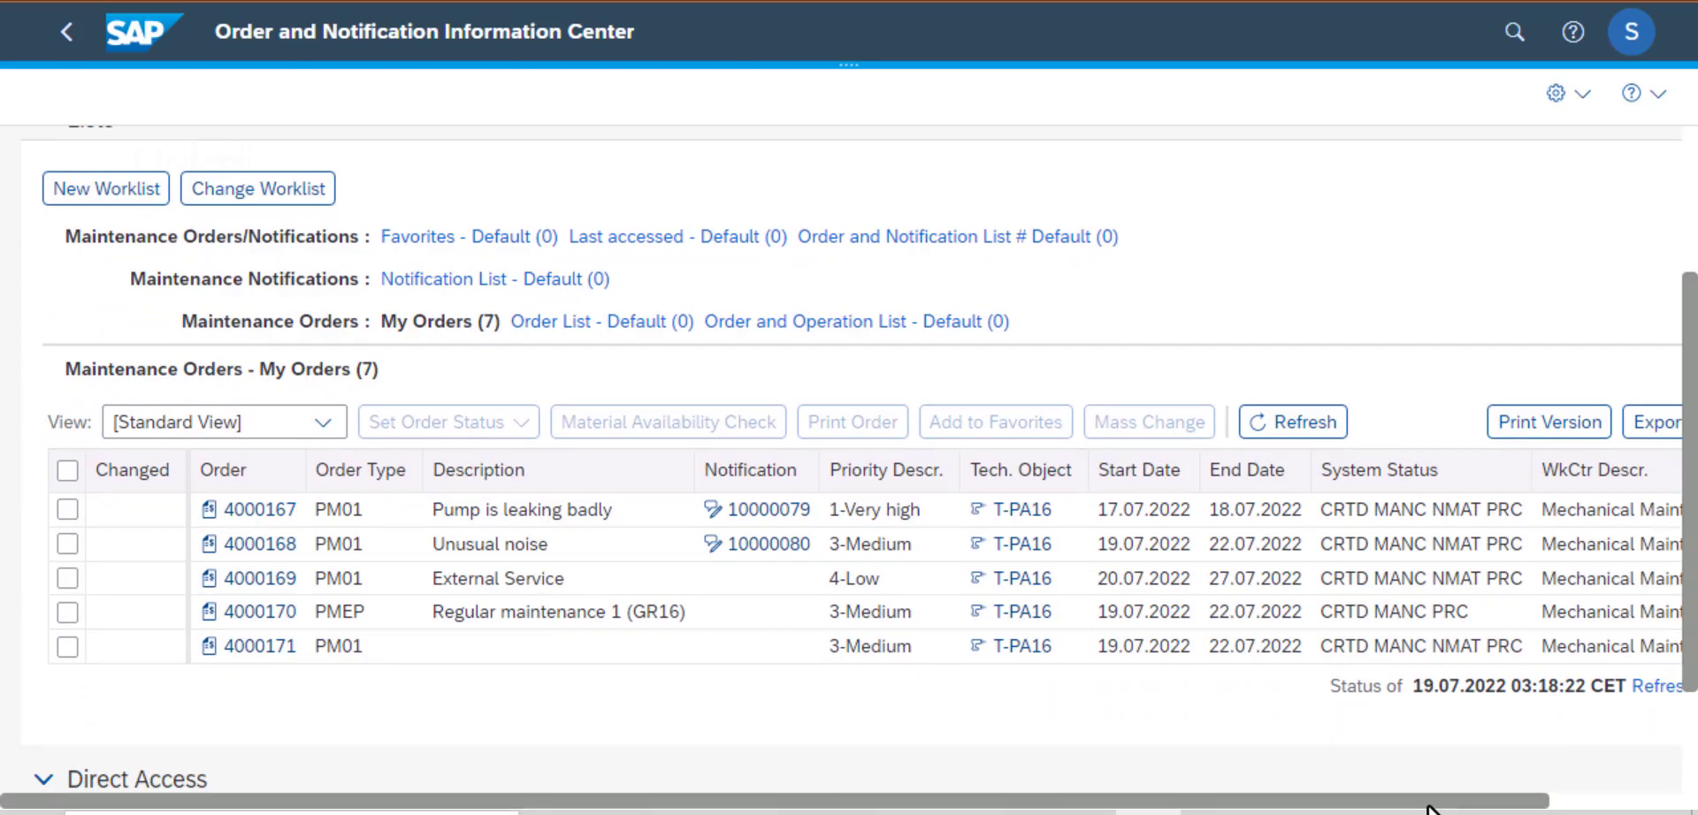
drag(1429, 803, 1495, 803)
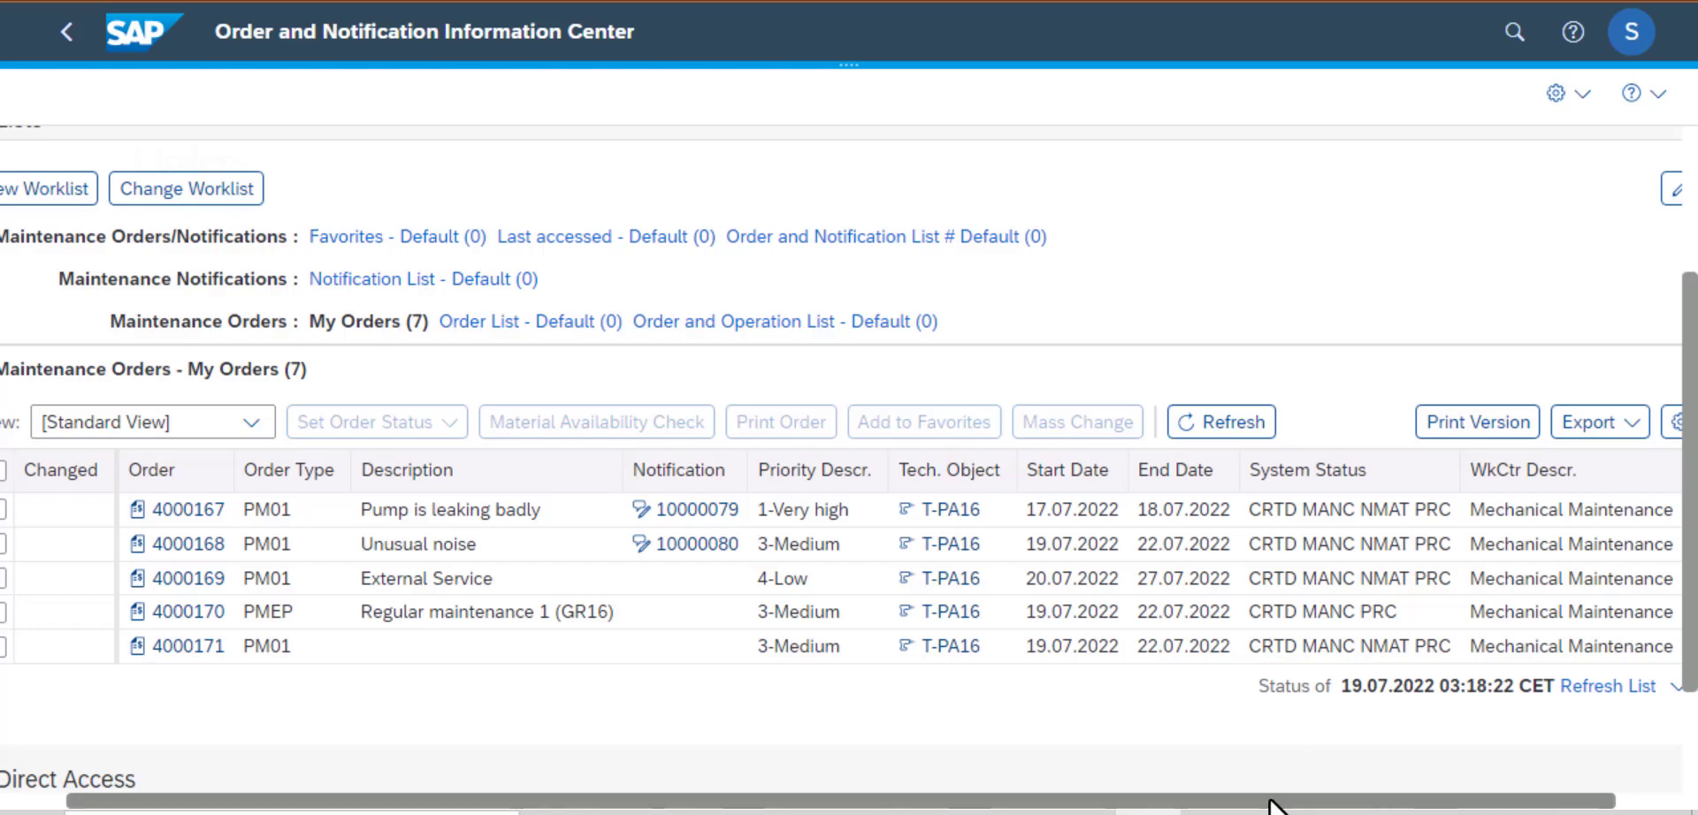
drag(1307, 803, 1097, 811)
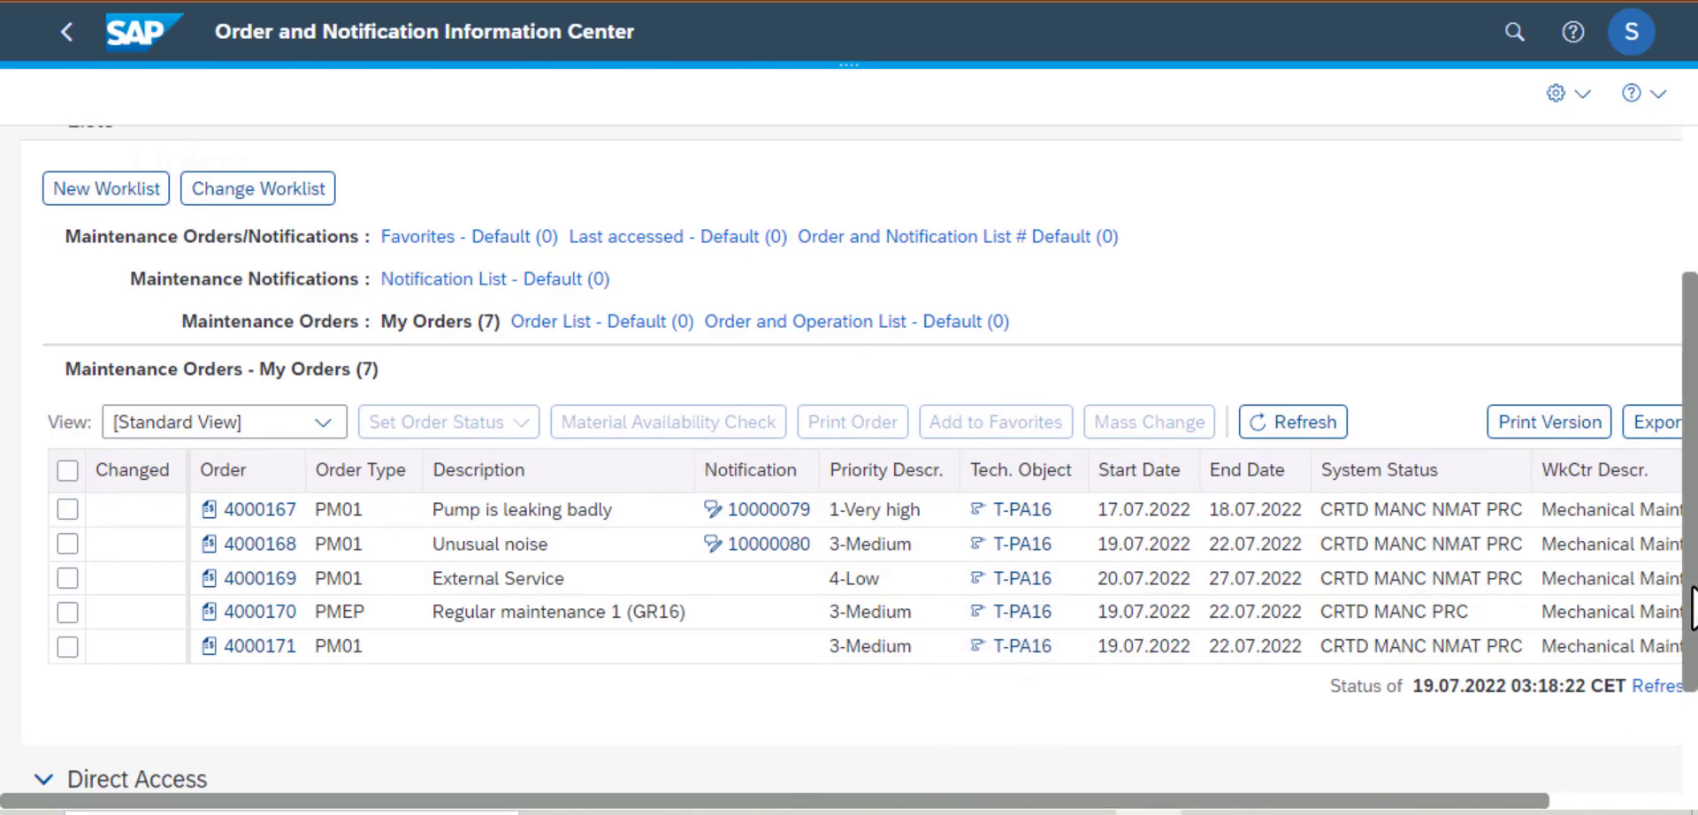
scroll(1689, 487, up, 3)
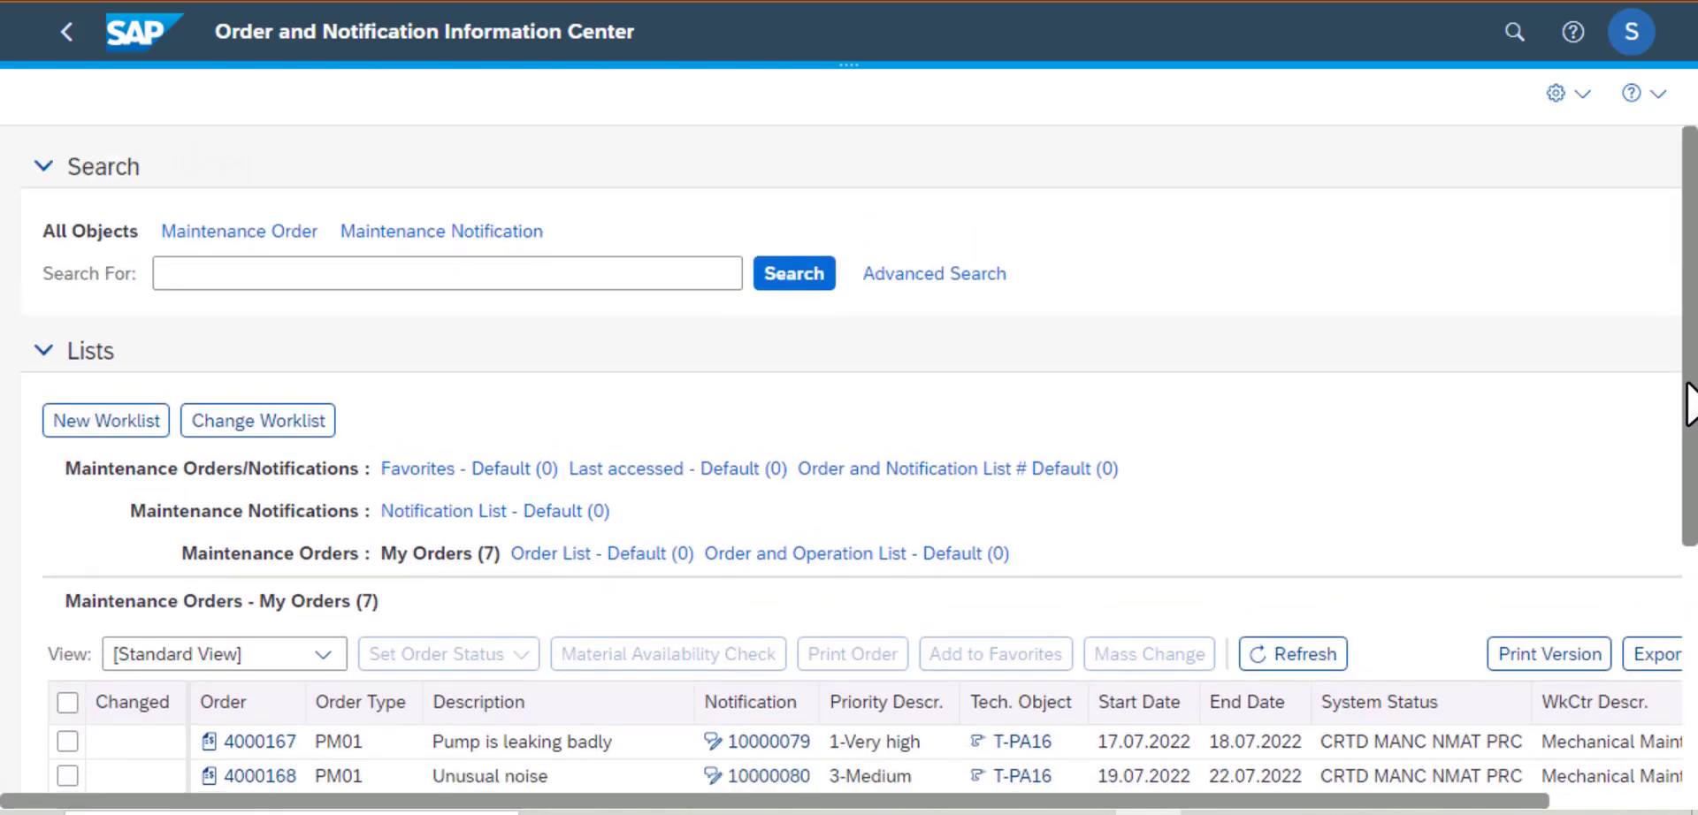